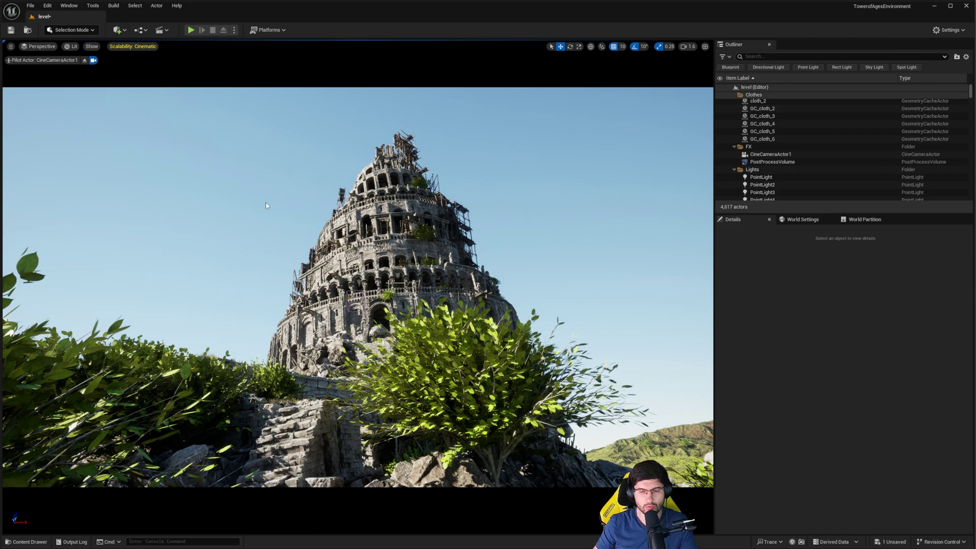
- Stop piloting CineCameraActor1 and fly the free view up to the tower's arched entrance
click(84, 60)
key(e)
key(w)
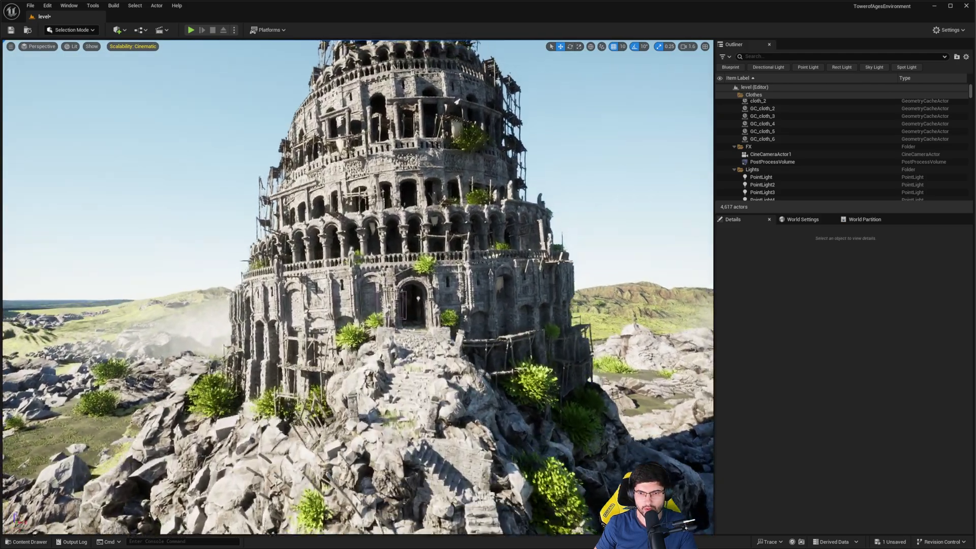
key(w)
right_drag(447, 308, 466, 311)
key(w)
right_drag(371, 317, 328, 340)
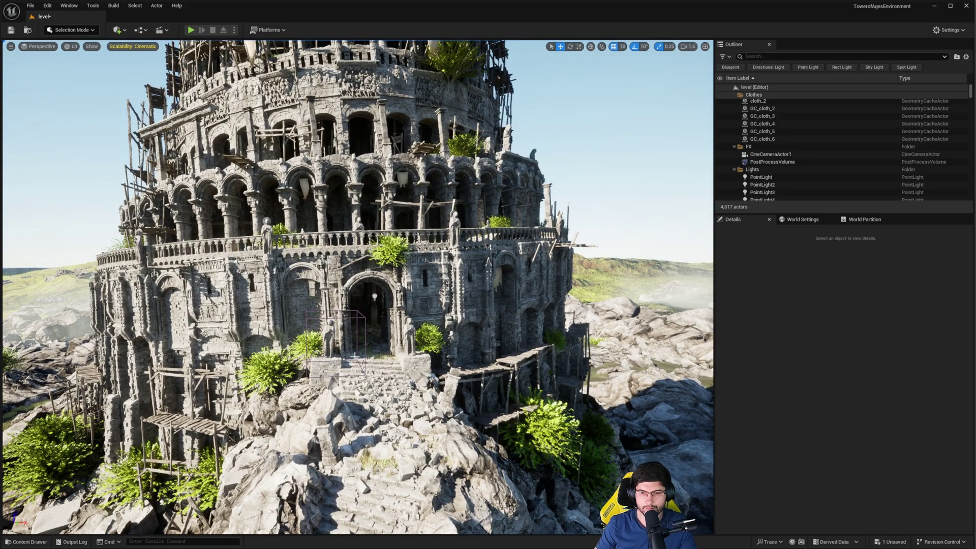
- Select the PostProcessVolume and look through its exposure, post process volume and brush settings
double_click(772, 161)
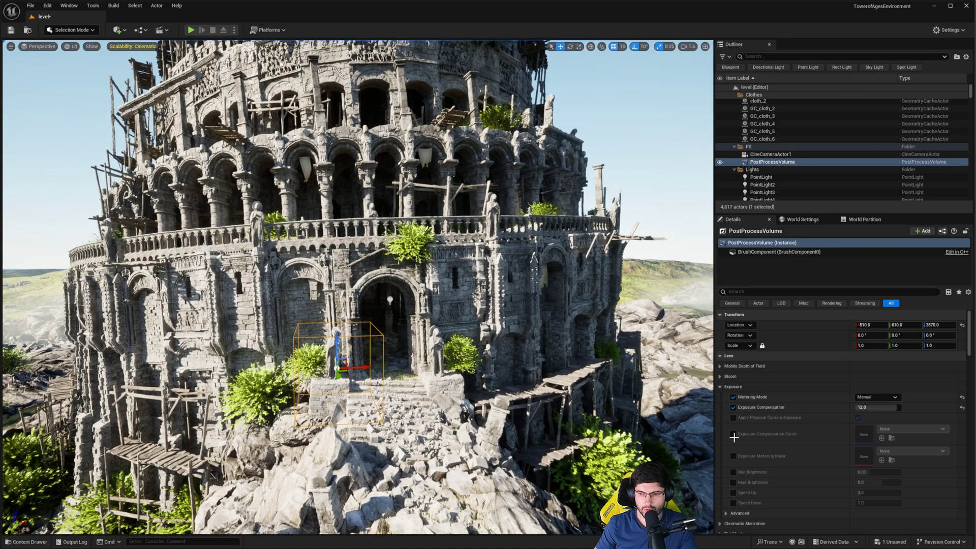
drag(969, 341, 954, 470)
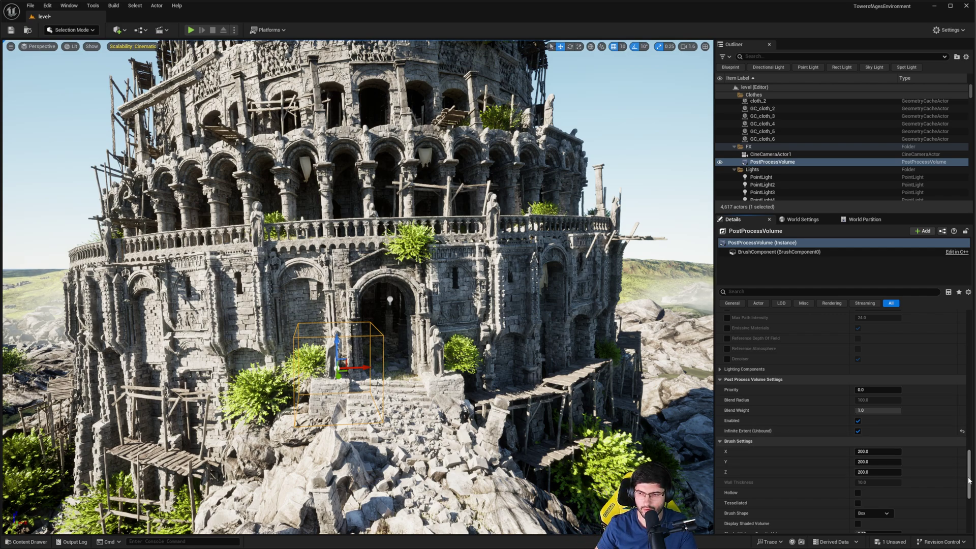
drag(969, 478, 957, 354)
scroll(959, 354, up, 3)
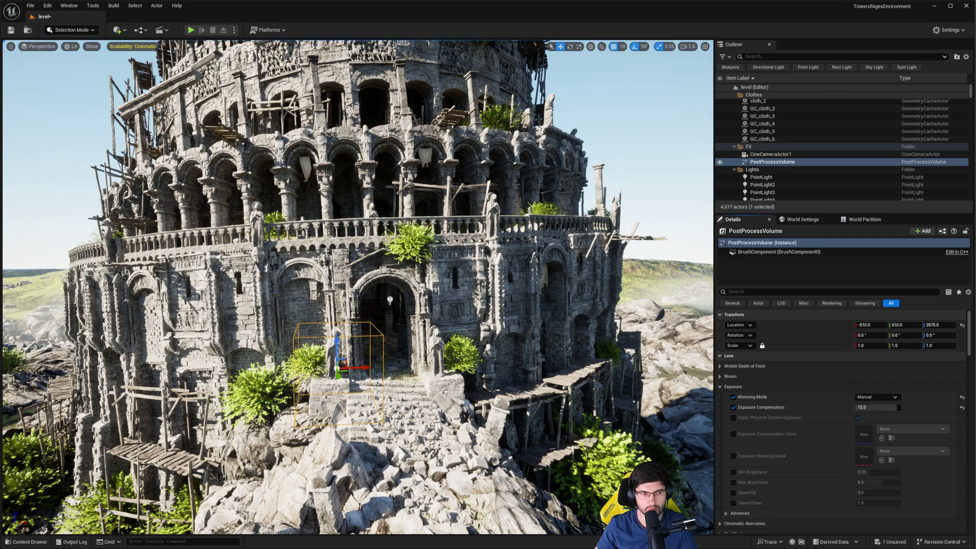
- Search the project settings for "mega" to locate the MegaLights option
right_drag(358, 287, 368, 297)
click(48, 5)
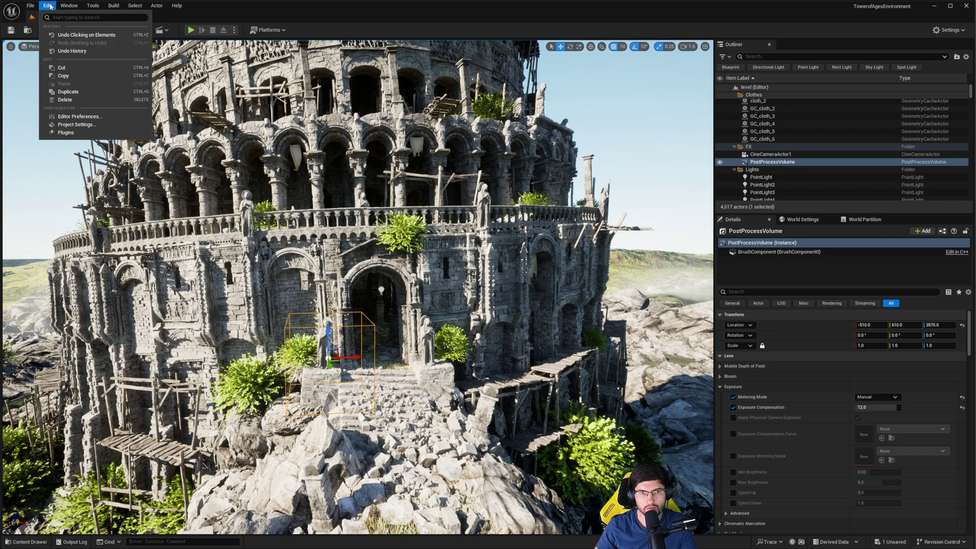
click(82, 125)
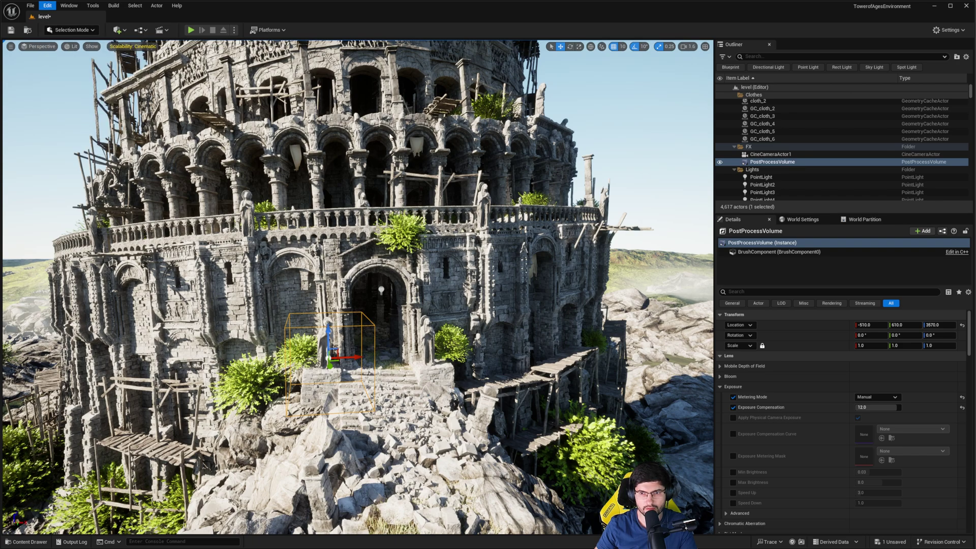
drag(412, 124, 343, 115)
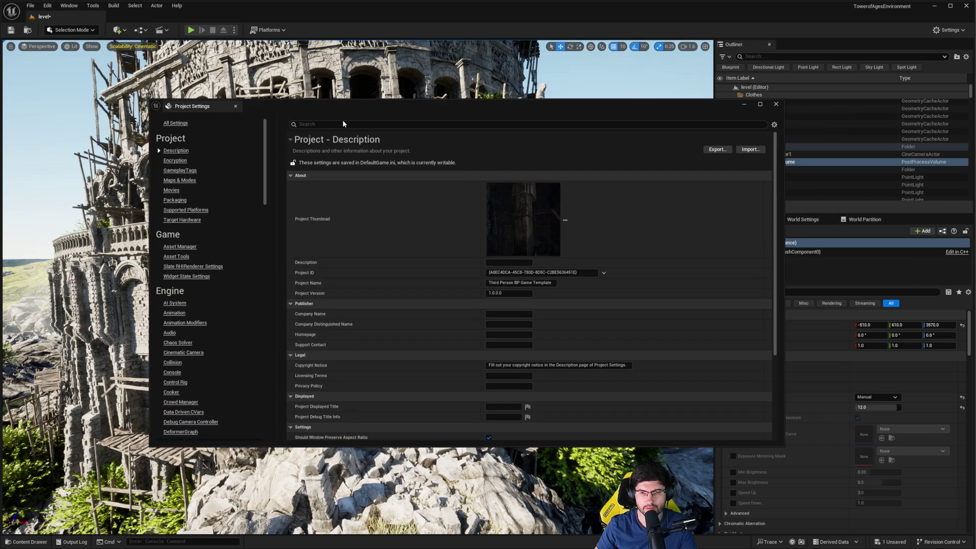
click(343, 124)
text(mga)
text(ga)
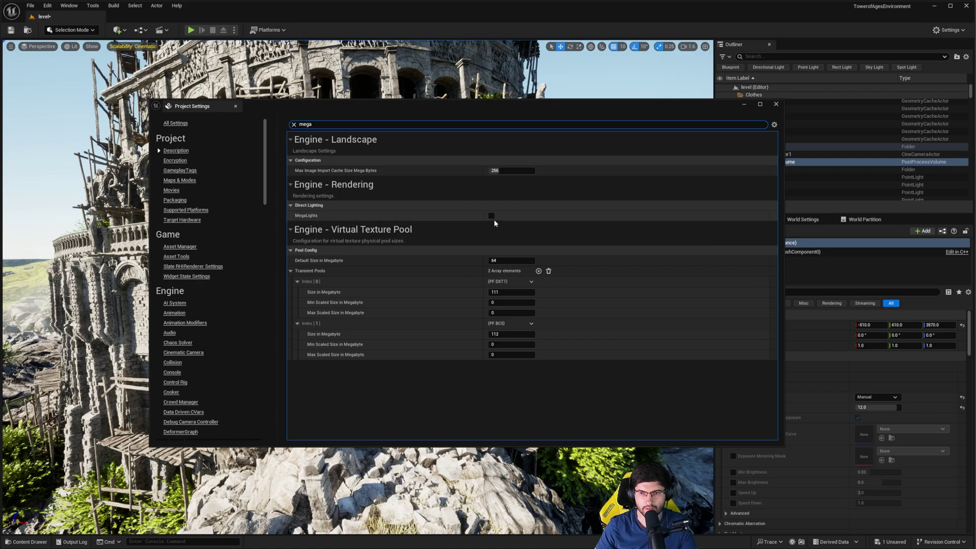
mouse_move(307, 214)
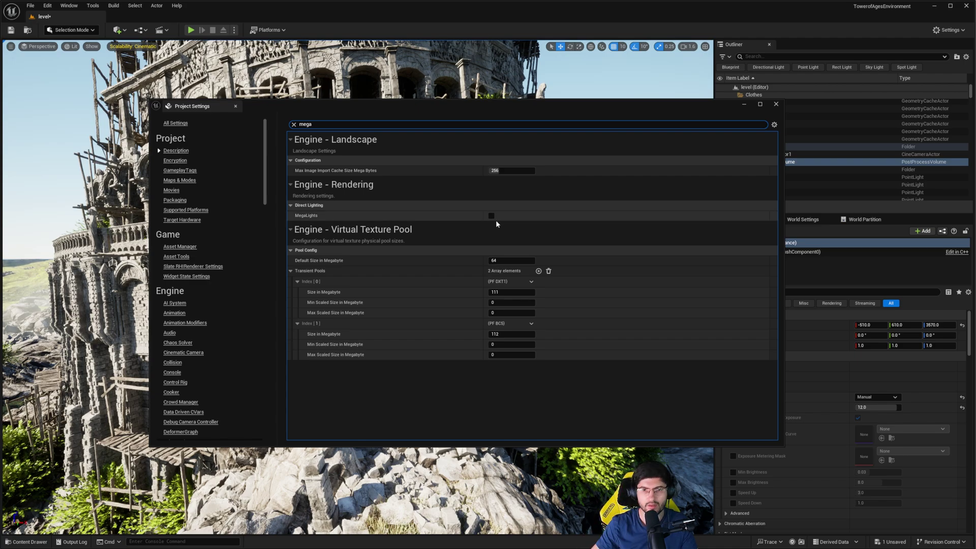
- Review the Lumen and Direct Lighting options in the project's engine Rendering settings, including MegaLights, and close the settings
click(294, 125)
scroll(196, 295, down, 15)
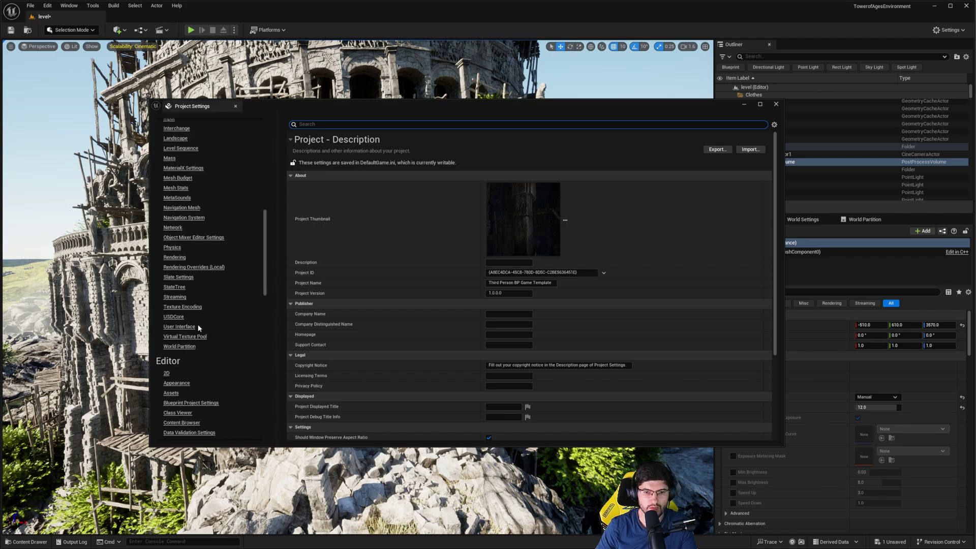
scroll(198, 327, down, 15)
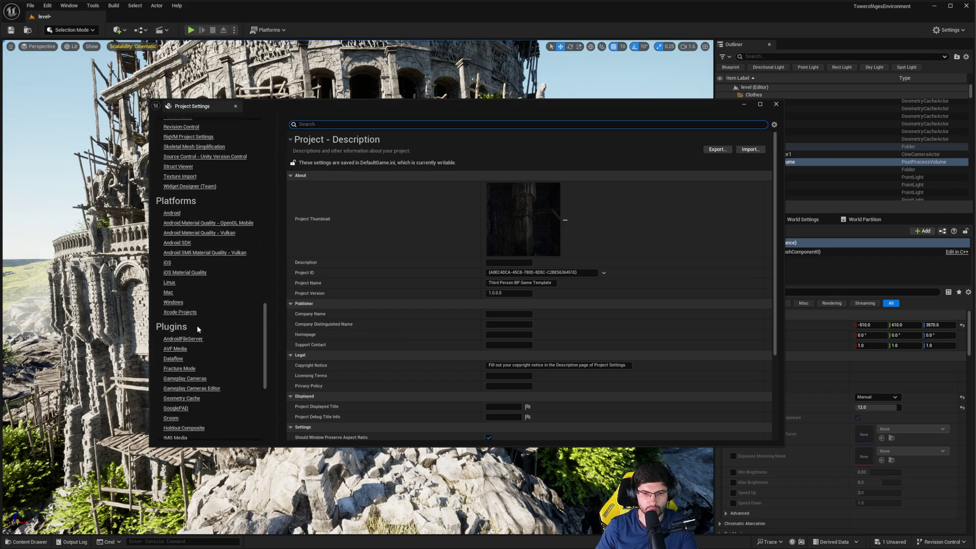
scroll(196, 325, up, 15)
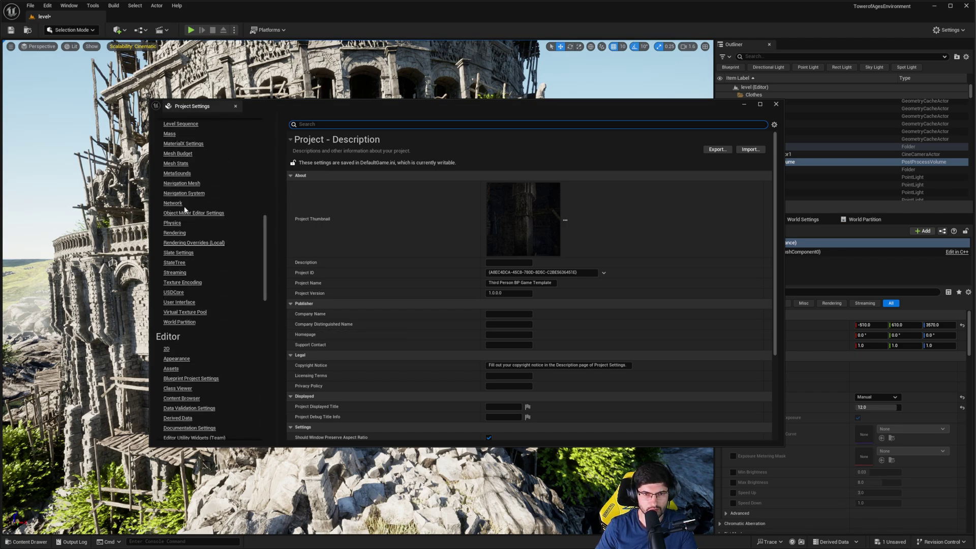
scroll(185, 209, up, 2)
click(175, 282)
scroll(574, 331, down, 5)
scroll(575, 328, down, 12)
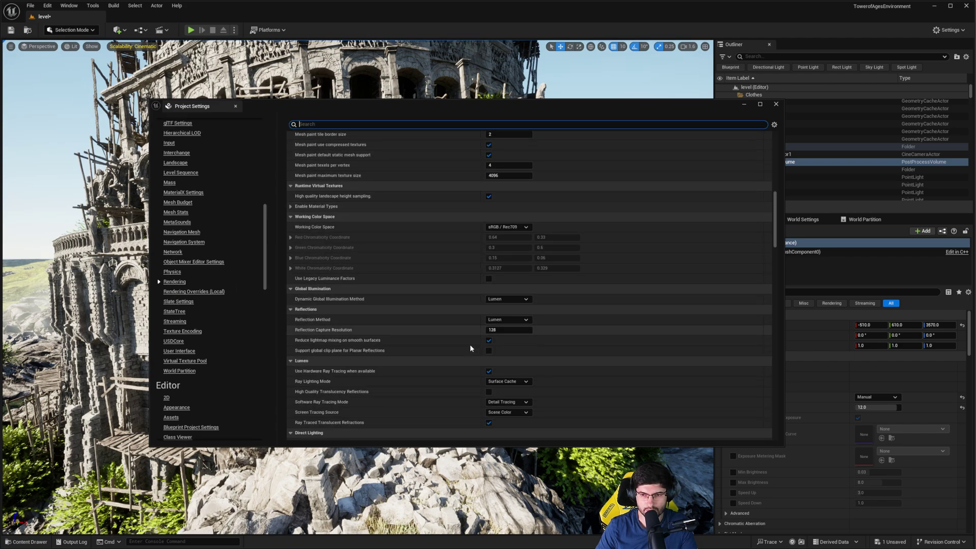
scroll(469, 347, down, 2)
mouse_move(322, 327)
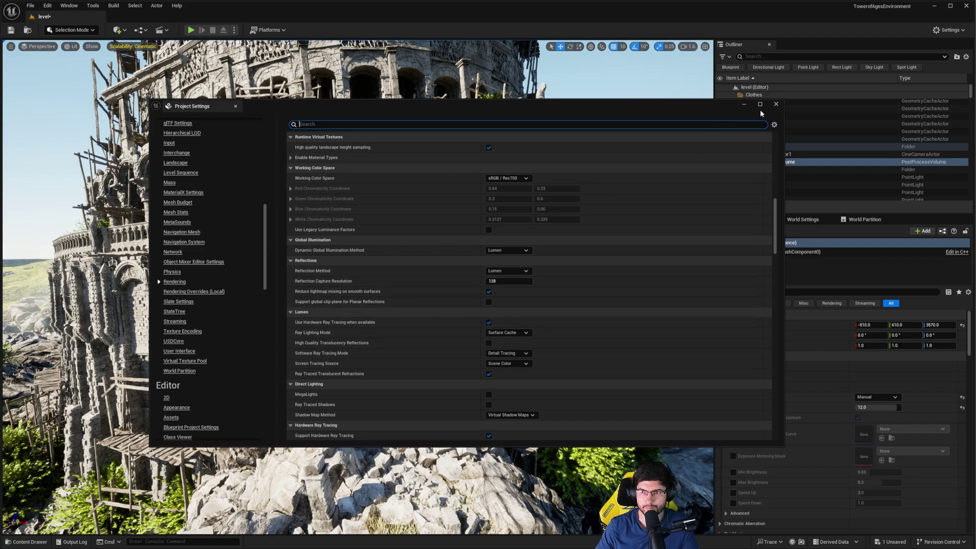
click(776, 104)
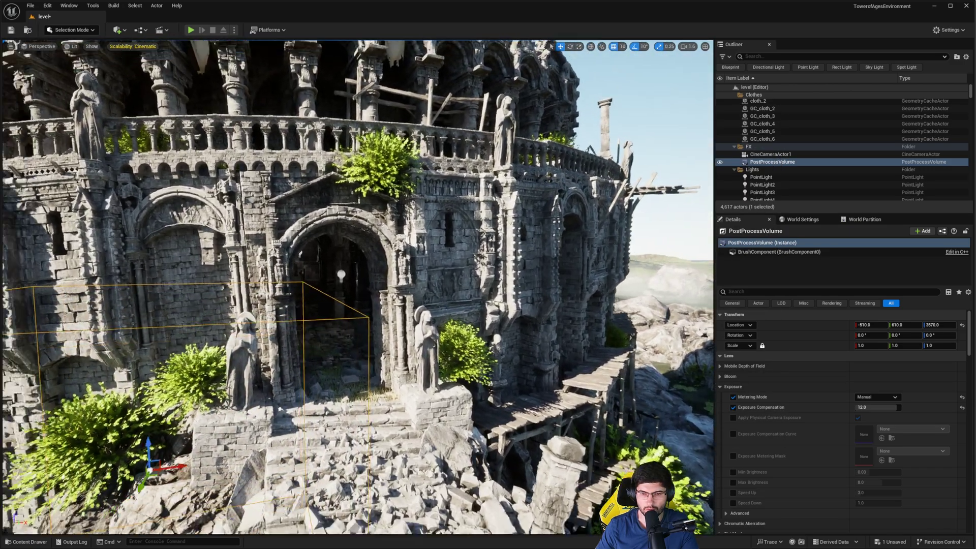
- Fly into the tower's dark vaulted hall and show the FPS counter in the viewport
right_drag(466, 264, 442, 263)
key(s)
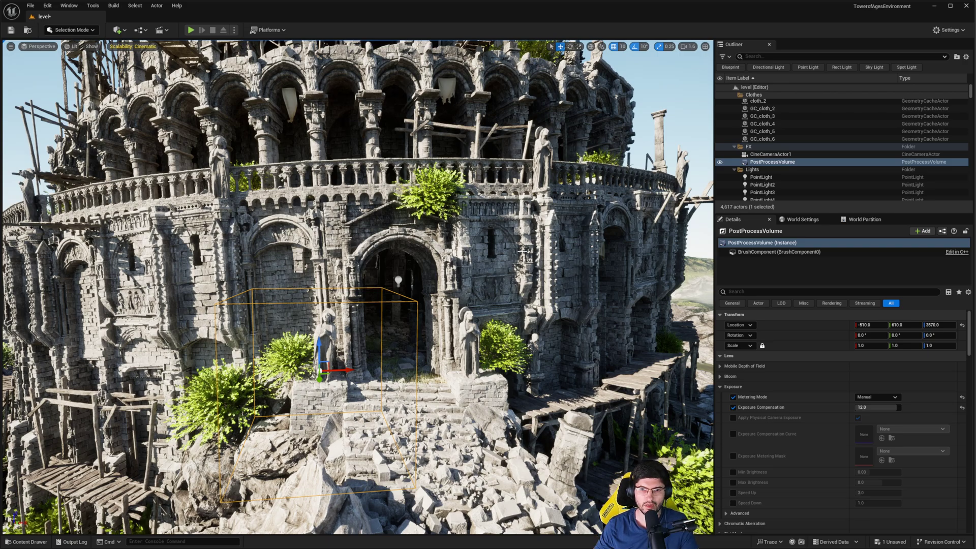
right_drag(272, 256, 432, 277)
key(w)
scroll(394, 277, down, 1)
mouse_move(284, 373)
right_down()
mouse_move(355, 371)
mouse_move(273, 371)
right_up()
key(s)
right_drag(349, 328, 320, 326)
key(e)
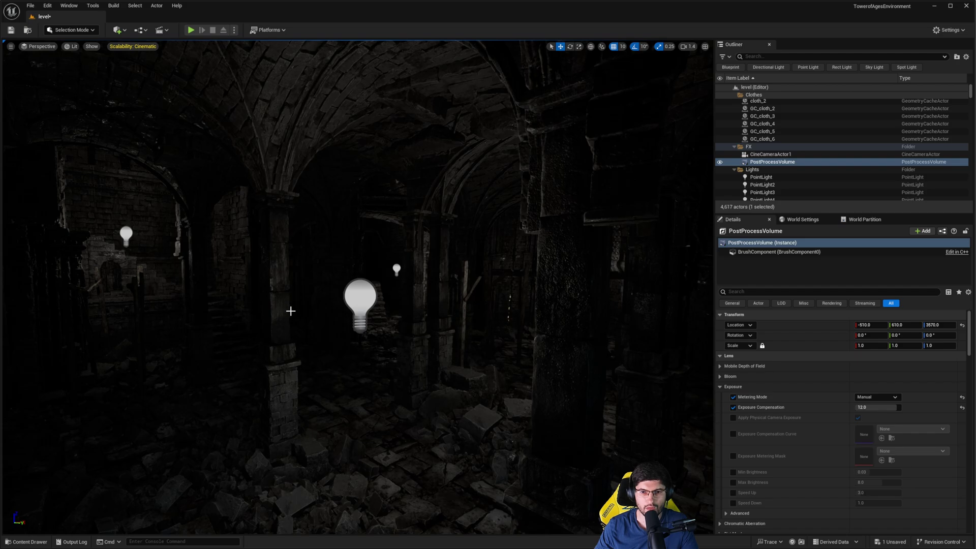
click(10, 48)
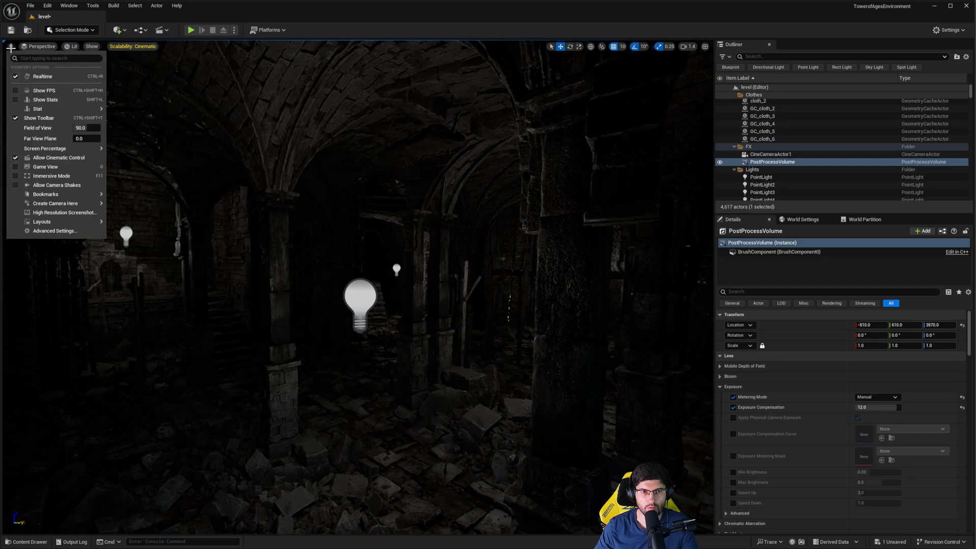
click(41, 91)
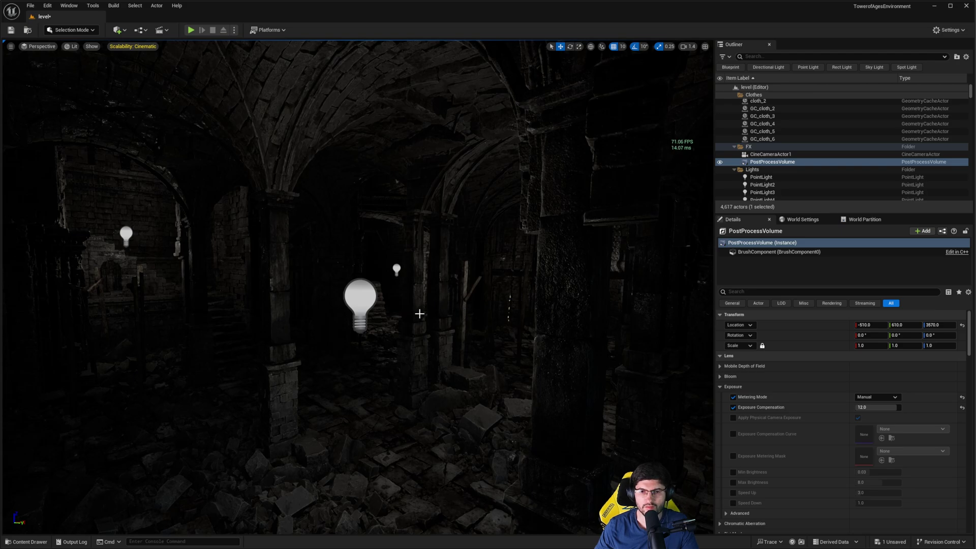
click(365, 301)
click(421, 291)
right_drag(421, 291, 423, 346)
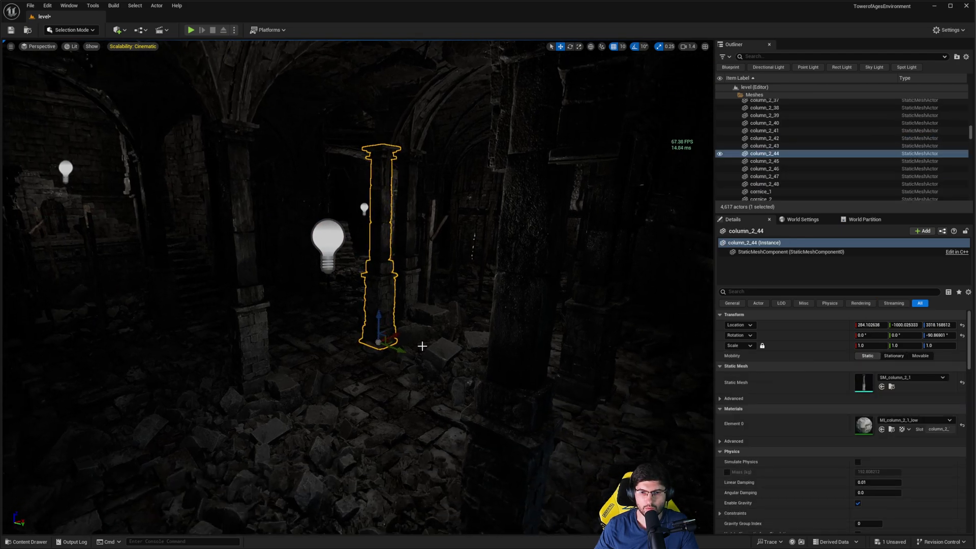
click(422, 346)
click(263, 319)
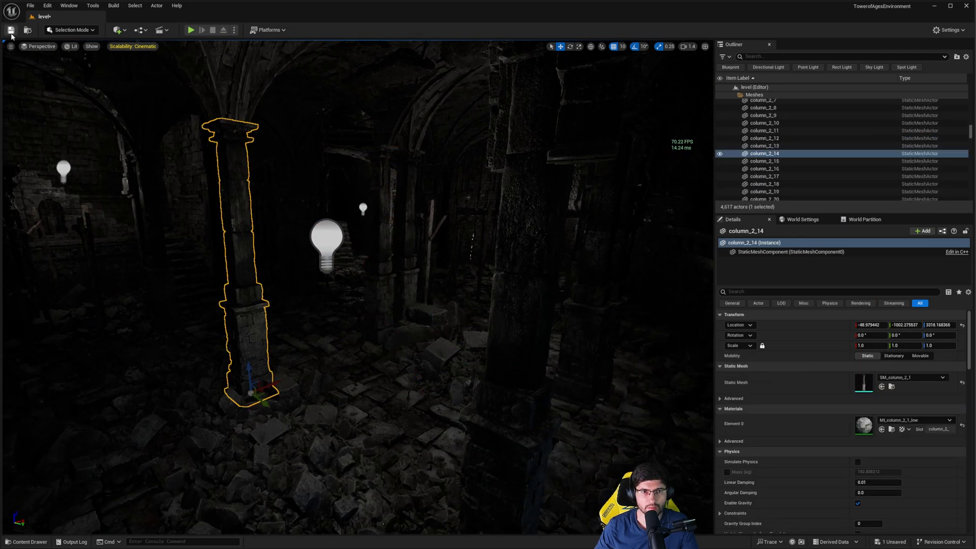
- Place a Rect Light beside the stone column, rotate it 90° about the vertical axis and raise it above the rubble
click(117, 30)
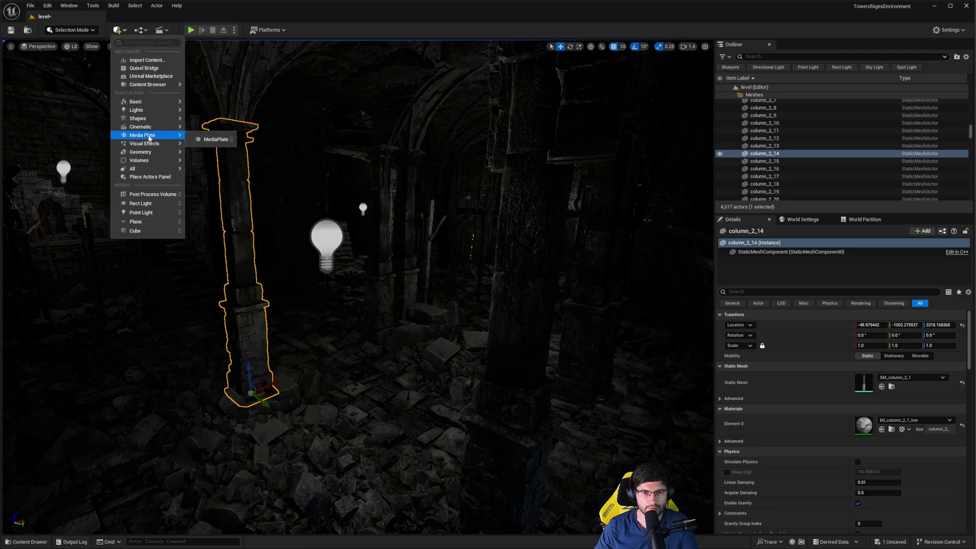
mouse_move(145, 112)
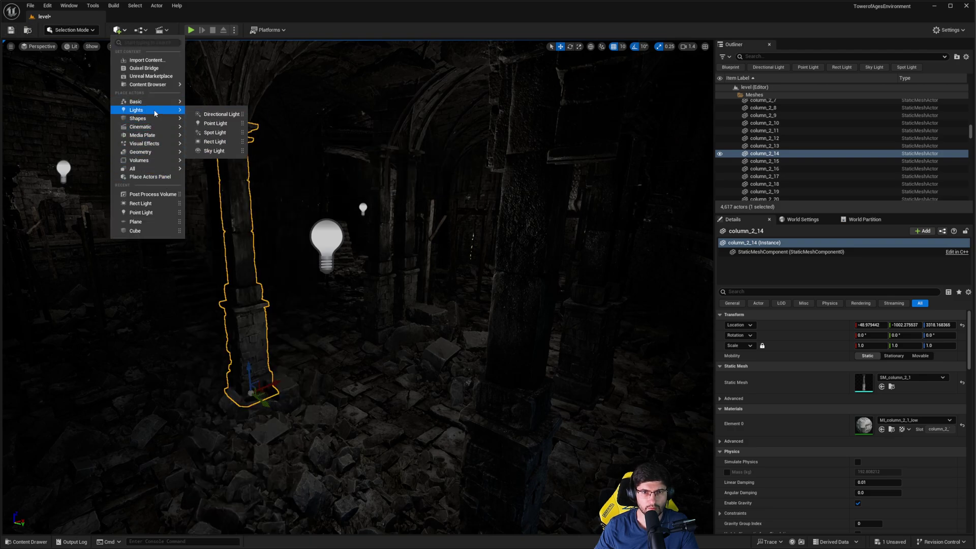
drag(215, 142, 216, 415)
key(e)
drag(304, 380, 287, 417)
key(w)
drag(269, 370, 269, 311)
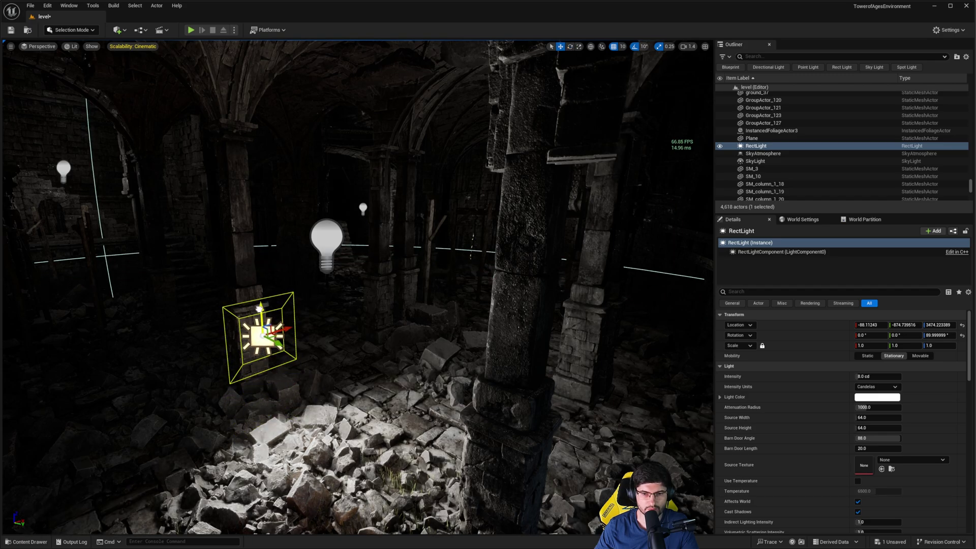
- Duplicate the Rect Light to the column's opposite side and turn the copy 180° to face away
drag(287, 364, 182, 318)
key(e)
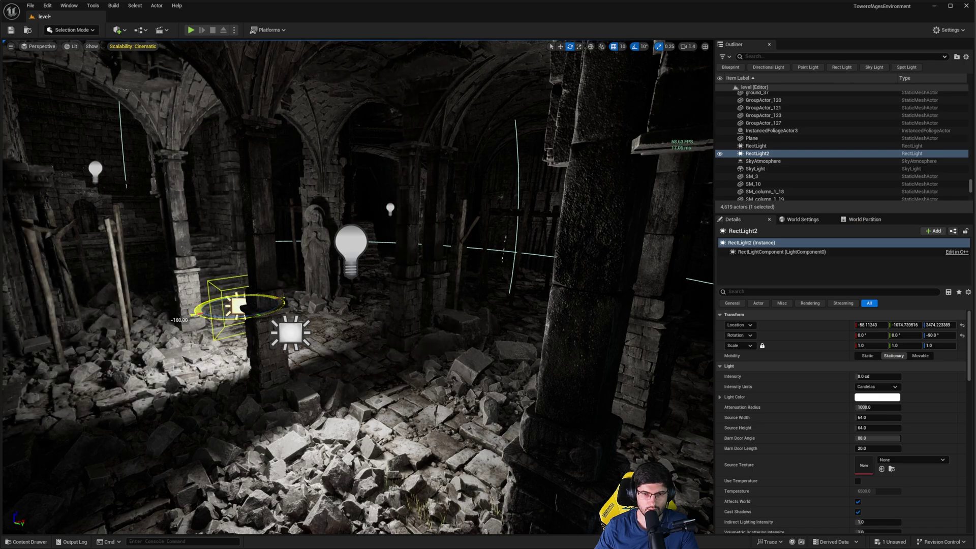
key(w)
- Select both Rect Lights and duplicate the pair repeatedly along the colonnade near the floor, up to RectLight12
ctrl+click(287, 330)
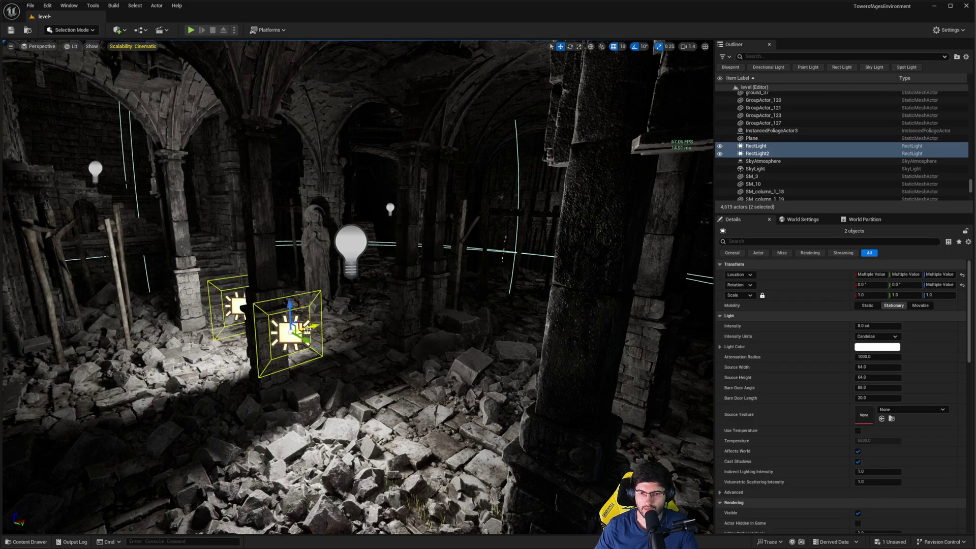
alt+drag(307, 329, 43, 338)
key(f)
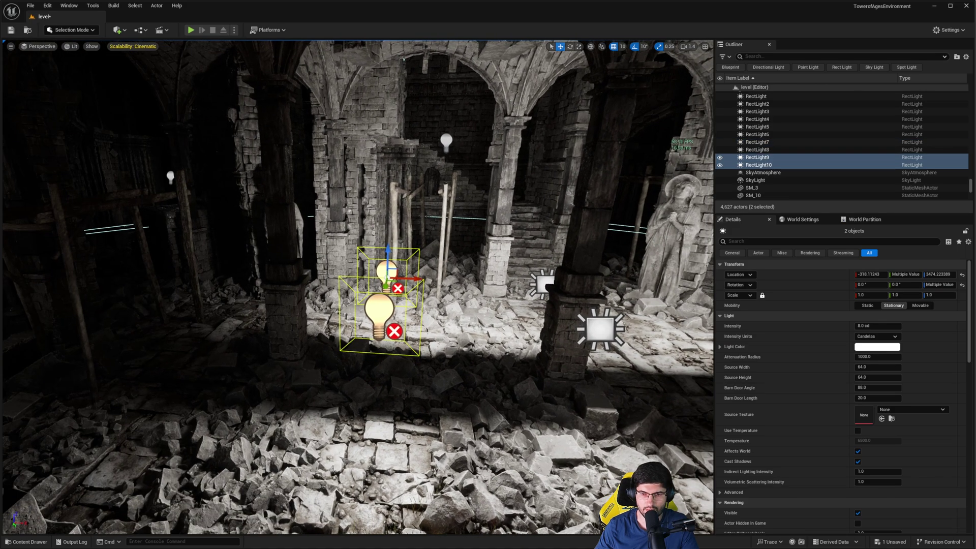
alt+drag(414, 279, 249, 287)
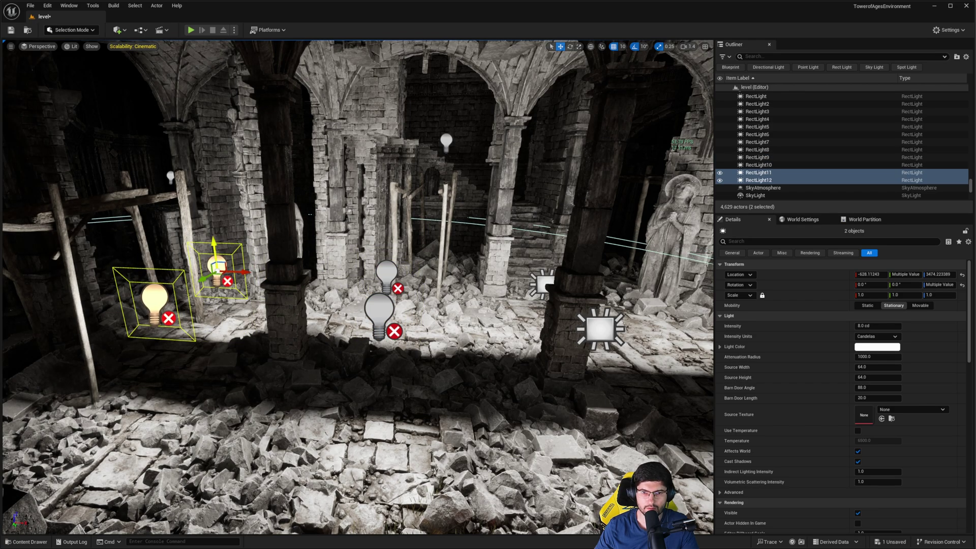
- Duplicate the Rect Light pair up towards the vaults and along the hall's upper column row, up to RectLight18
alt+drag(214, 253, 211, 90)
right_drag(210, 90, 220, 46)
alt+drag(186, 246, 527, 253)
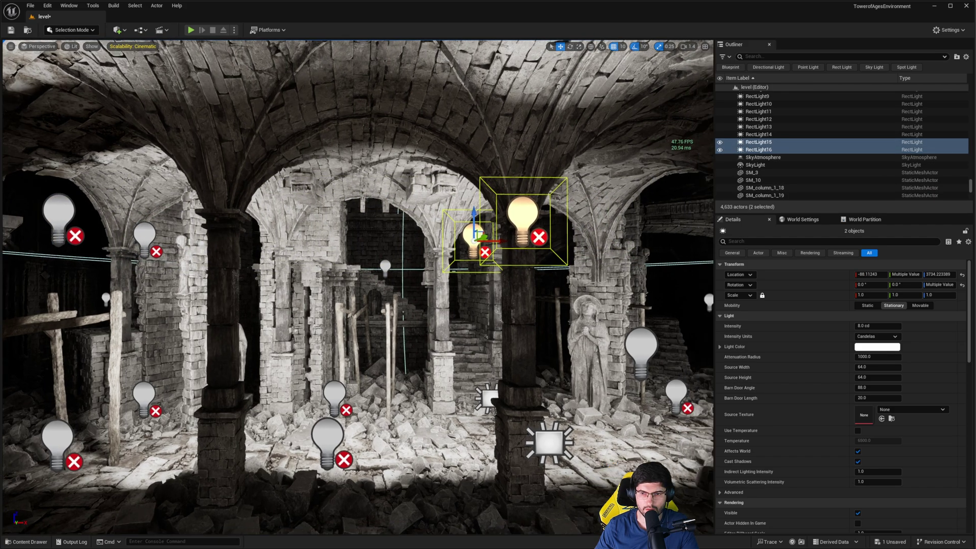
right_drag(501, 249, 565, 255)
alt+drag(295, 224, 450, 235)
right_drag(451, 235, 472, 254)
right_drag(701, 203, 680, 149)
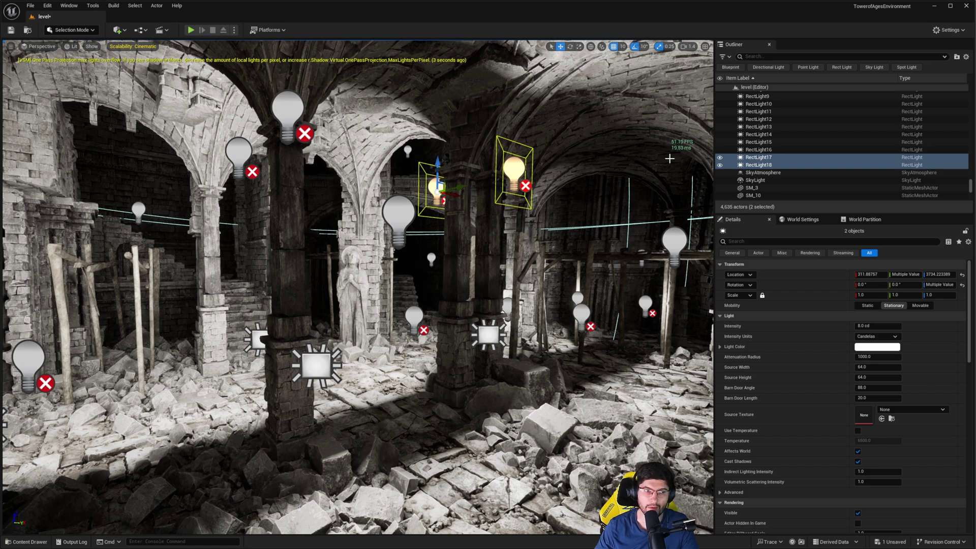
right_drag(540, 202, 589, 203)
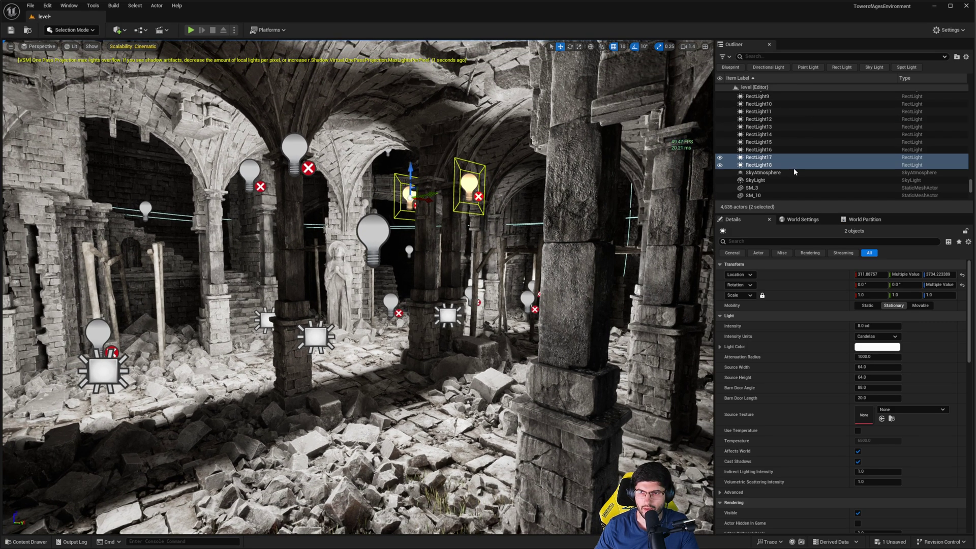
- Enable the MegaLights override in the PostProcessVolume and clear the property filter
click(769, 165)
scroll(770, 171, up, 1)
scroll(771, 172, up, 4)
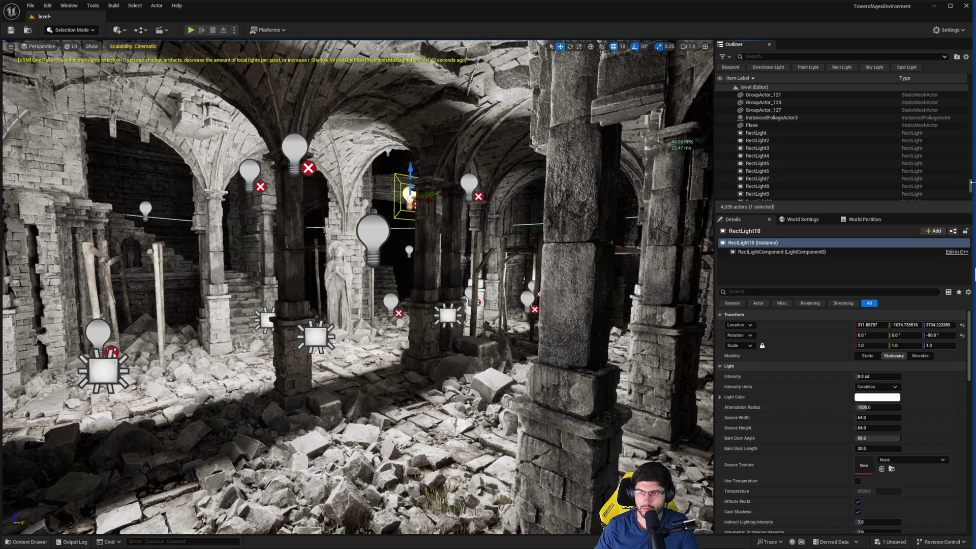
scroll(768, 171, up, 5)
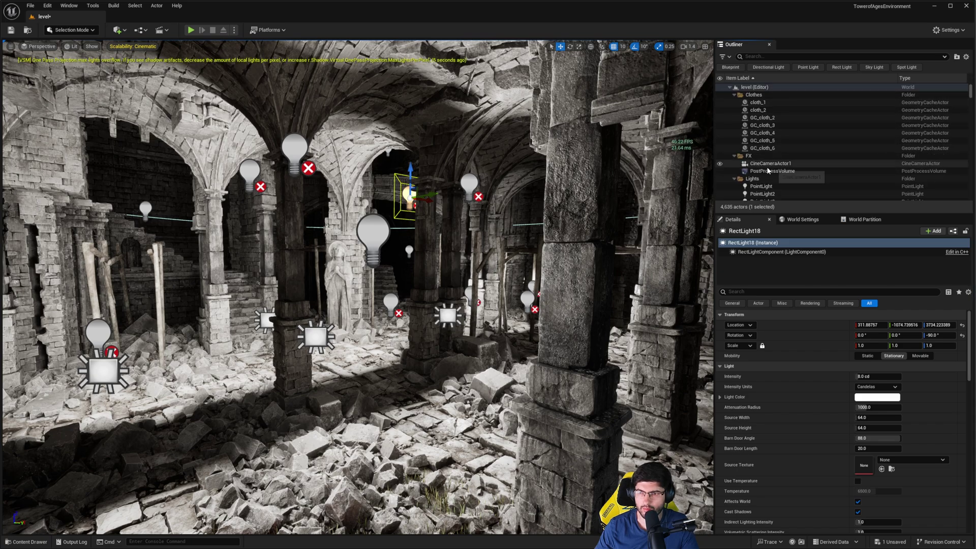
click(769, 171)
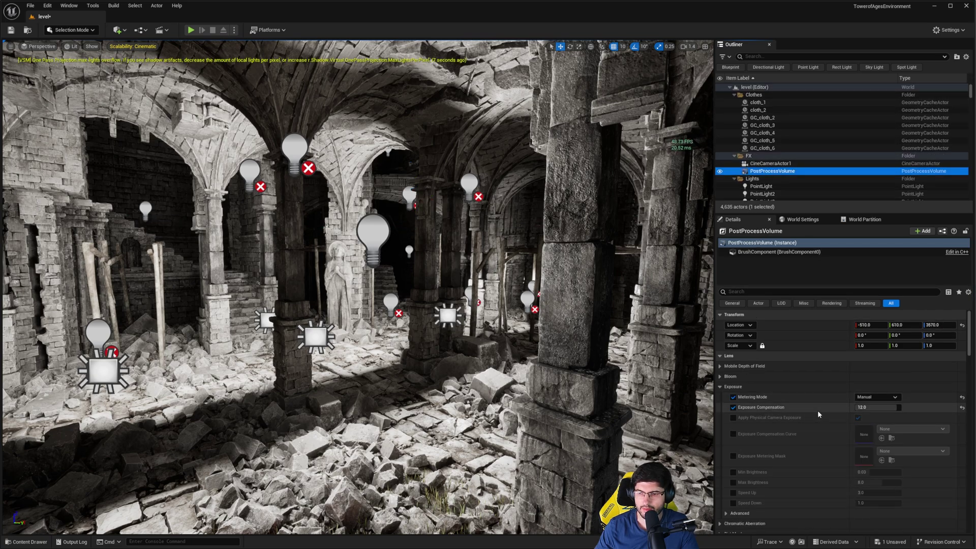
click(763, 292)
text(mega)
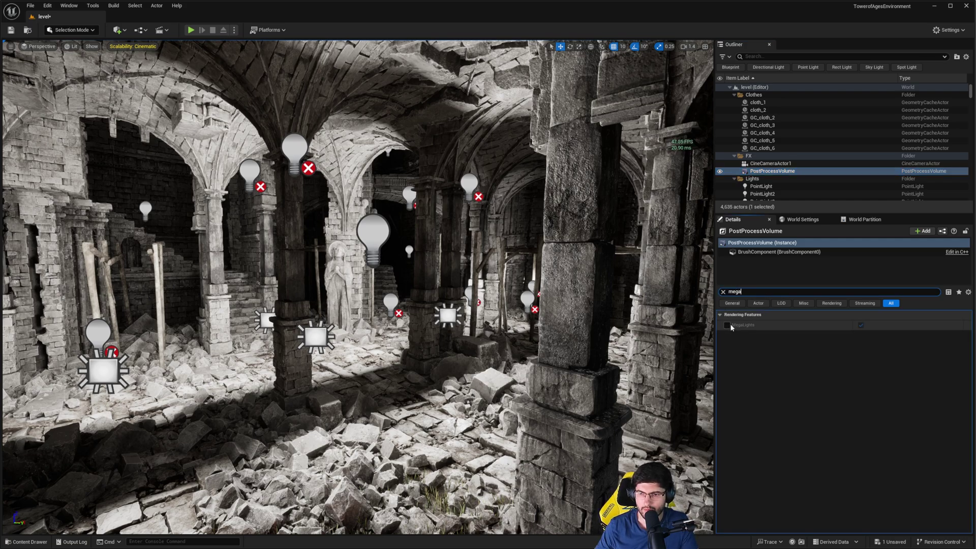
click(726, 325)
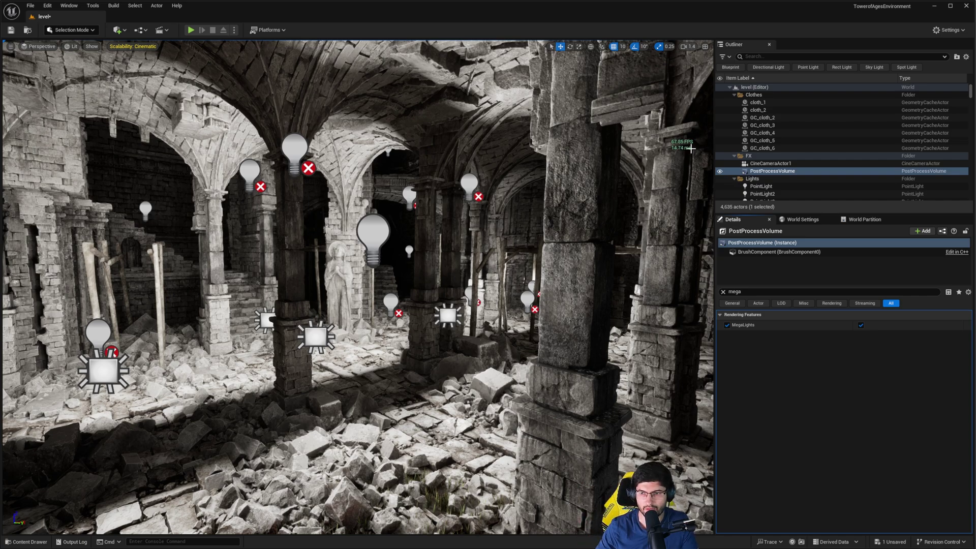
click(722, 292)
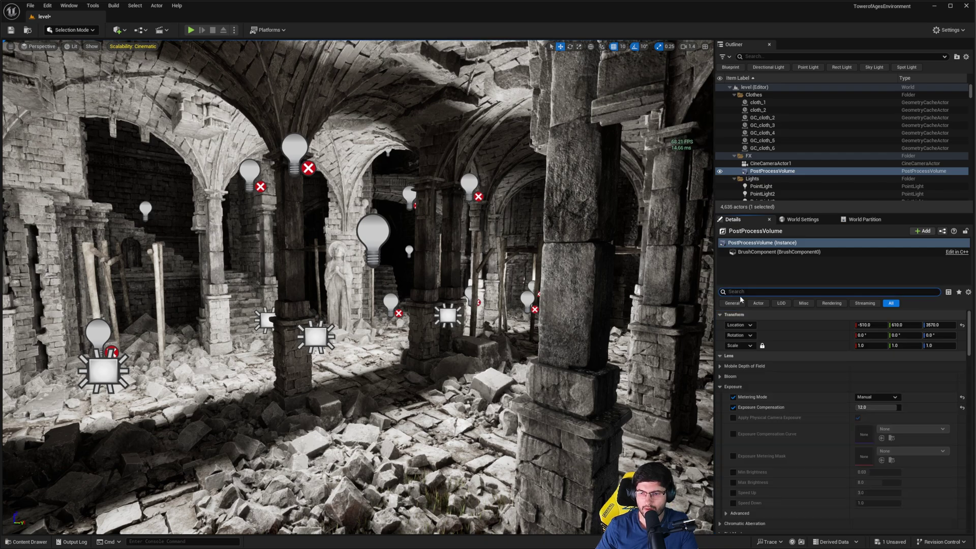
- Select all Rect Lights from RectLight to RectLight18 and move them into the Lights folder
click(770, 186)
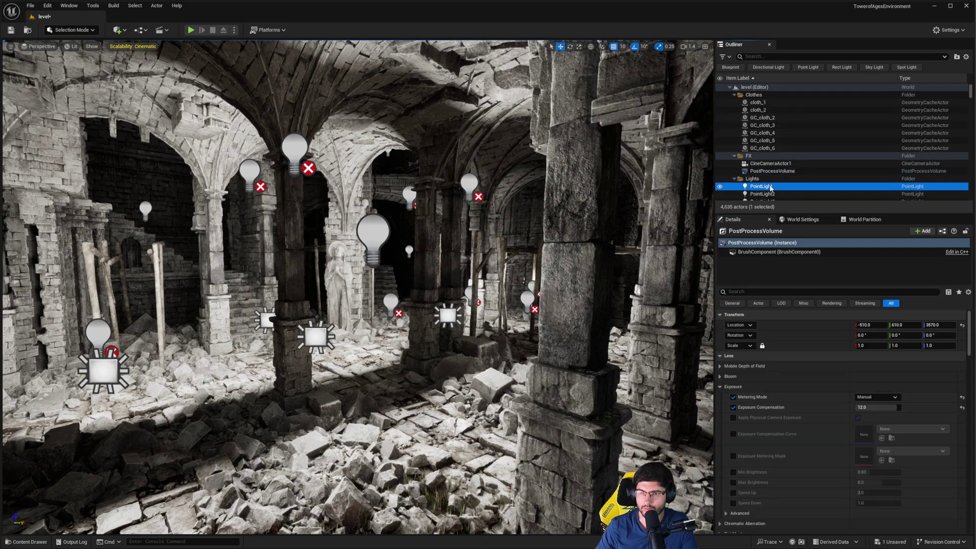
click(315, 337)
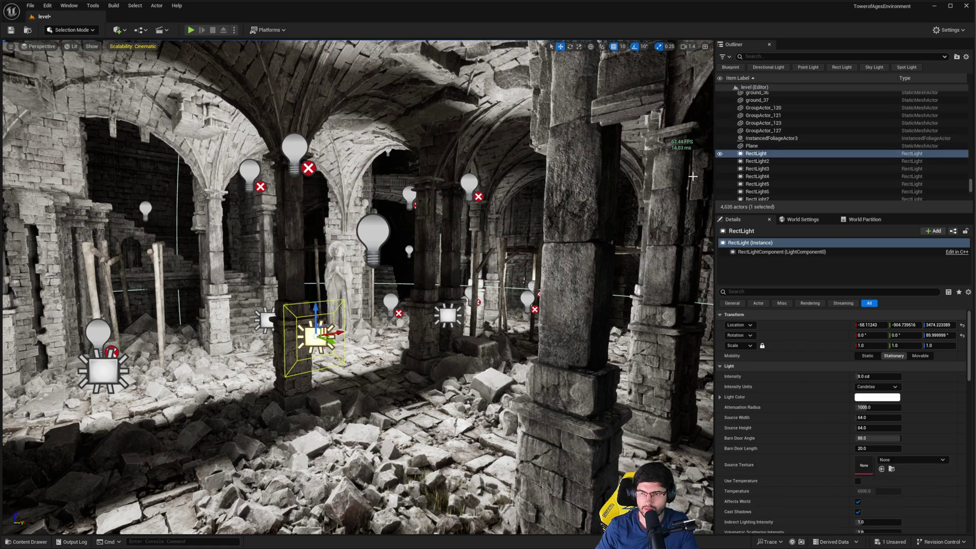
scroll(767, 157, down, 5)
shift+click(765, 161)
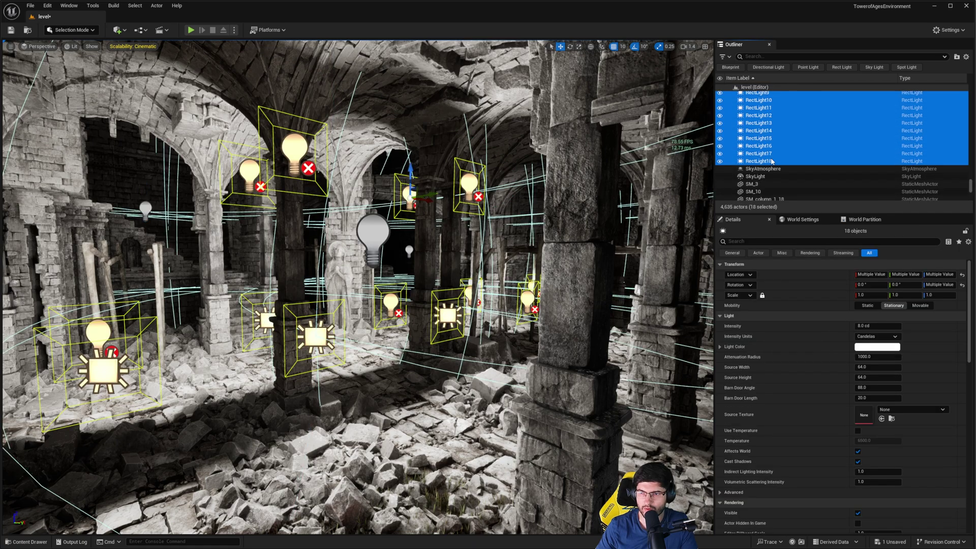
right_click(770, 162)
mouse_move(832, 390)
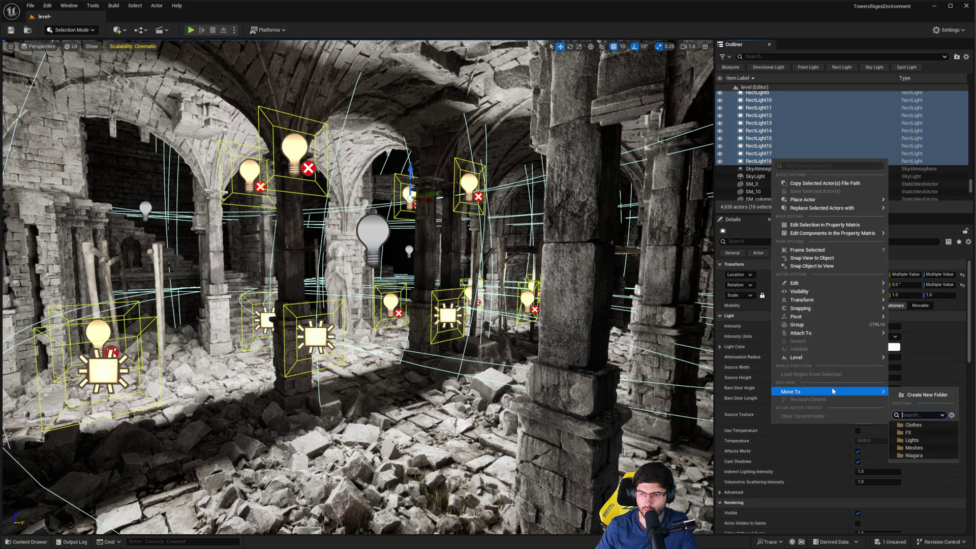
click(928, 439)
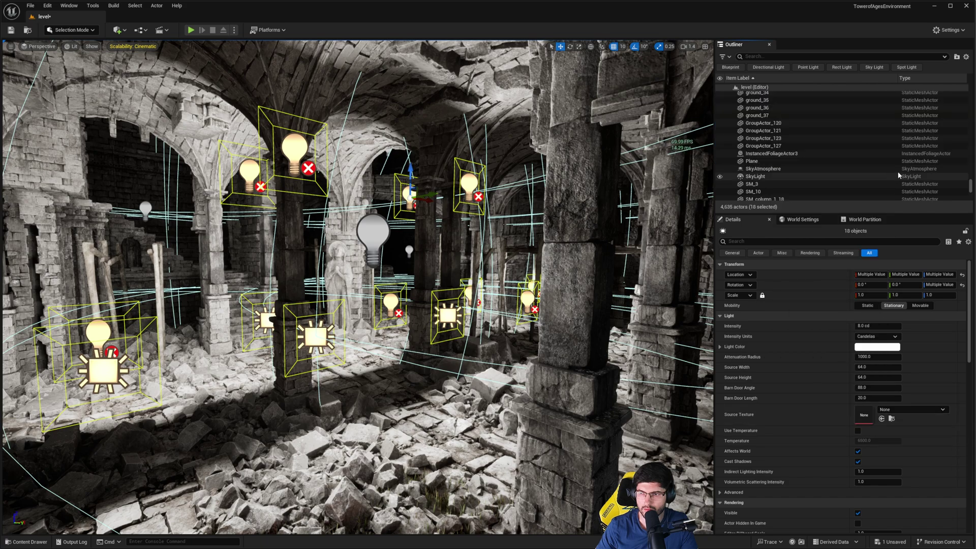
- Hide everything in the Lights folder to compare the frame rate without lights, and show it again
click(295, 145)
scroll(785, 131, up, 3)
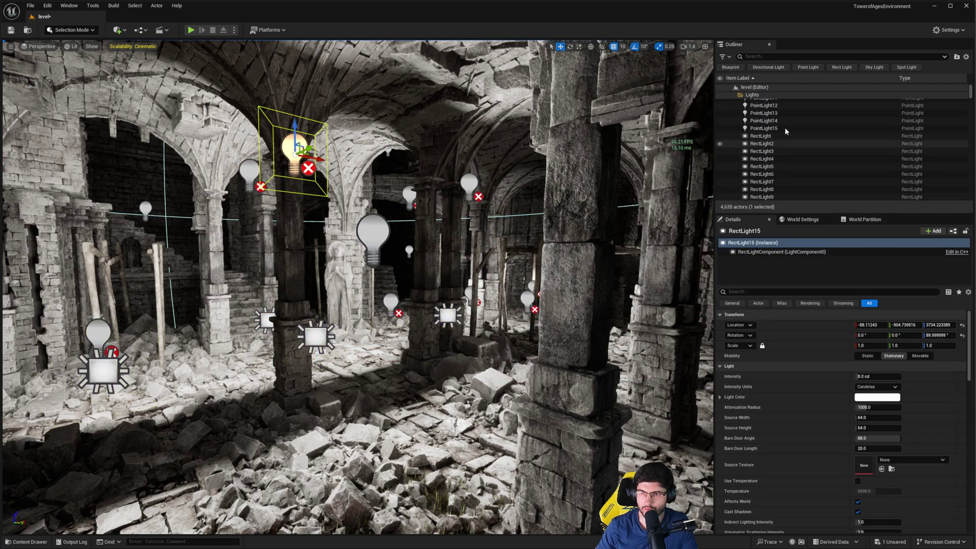
scroll(785, 131, up, 5)
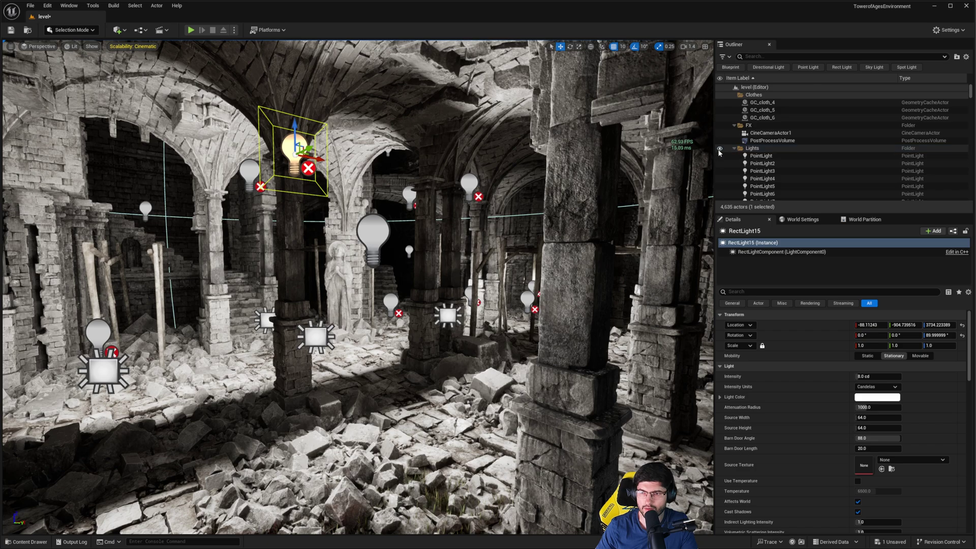
click(719, 149)
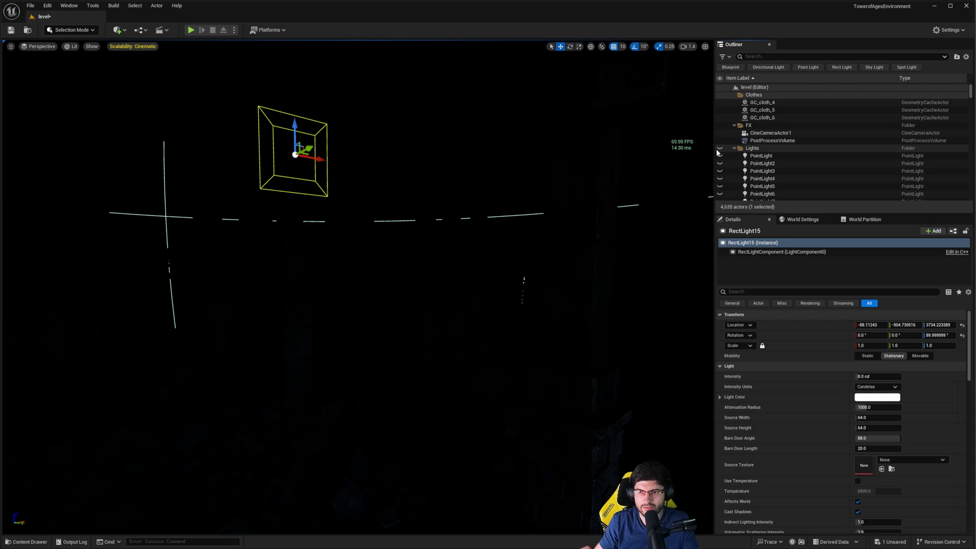
click(717, 151)
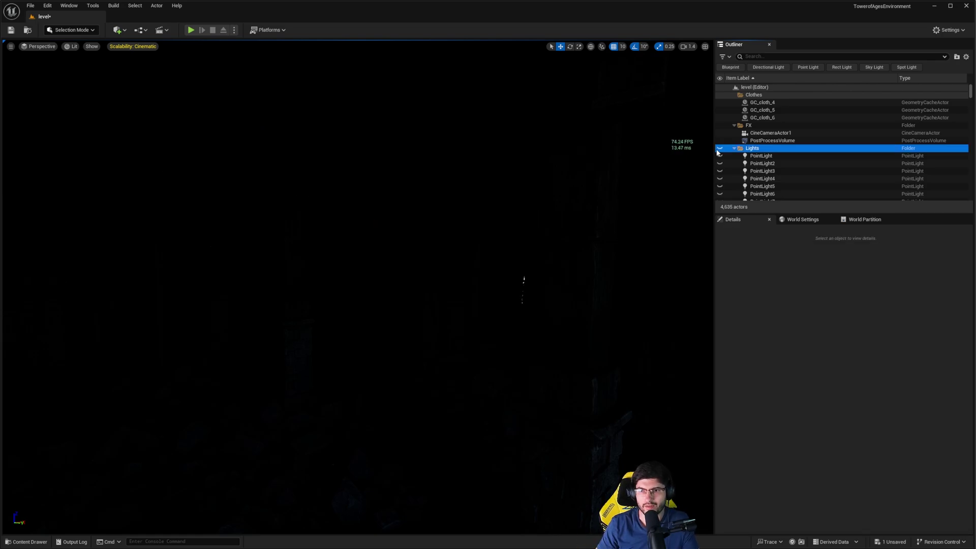
click(720, 149)
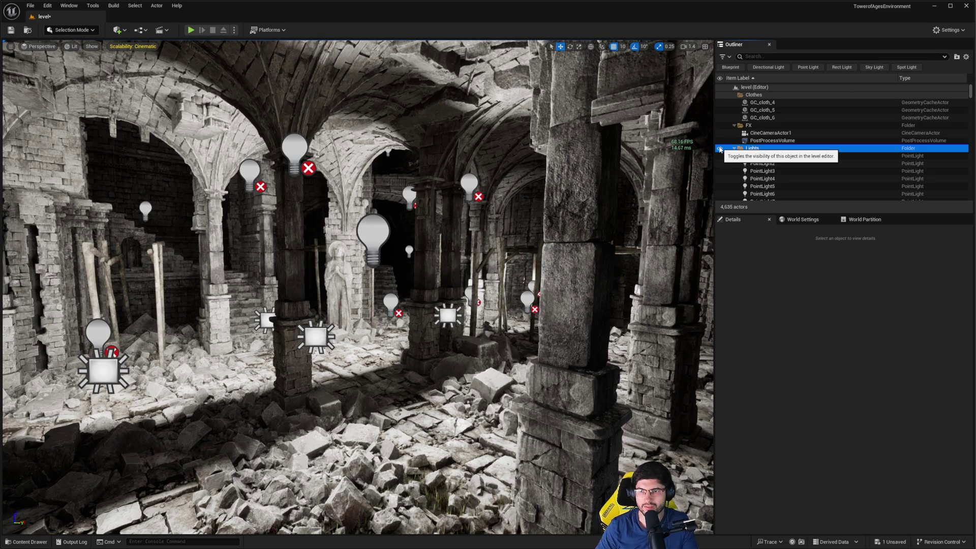
- Enable the PostProcessVolume's Lumen Global Illumination overrides from Ray Lighting Mode through Max Trace Distance
click(762, 141)
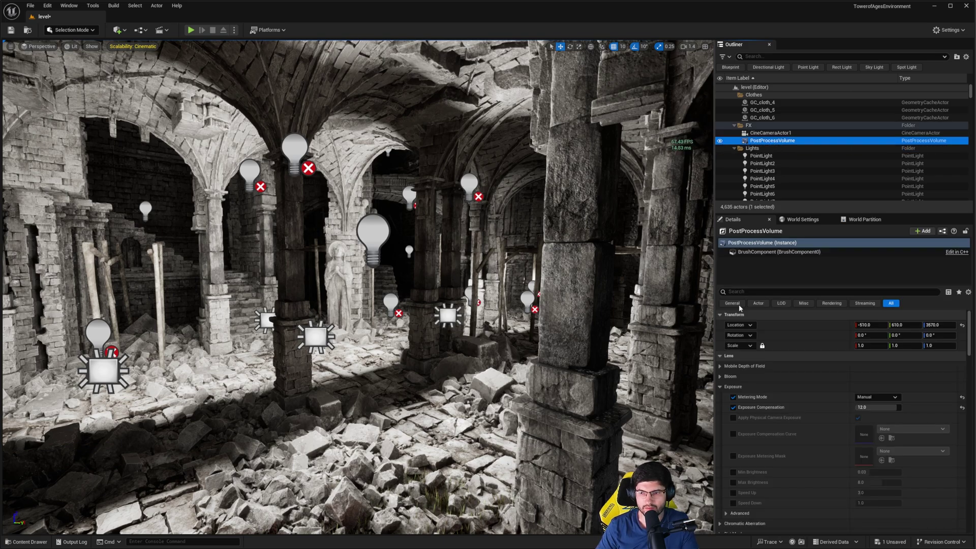
scroll(812, 409, down, 8)
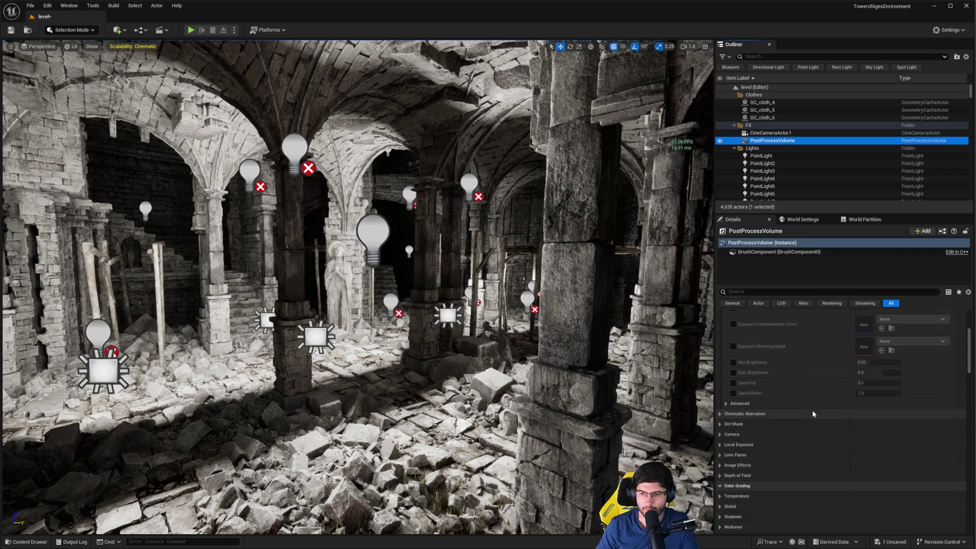
scroll(815, 411, down, 8)
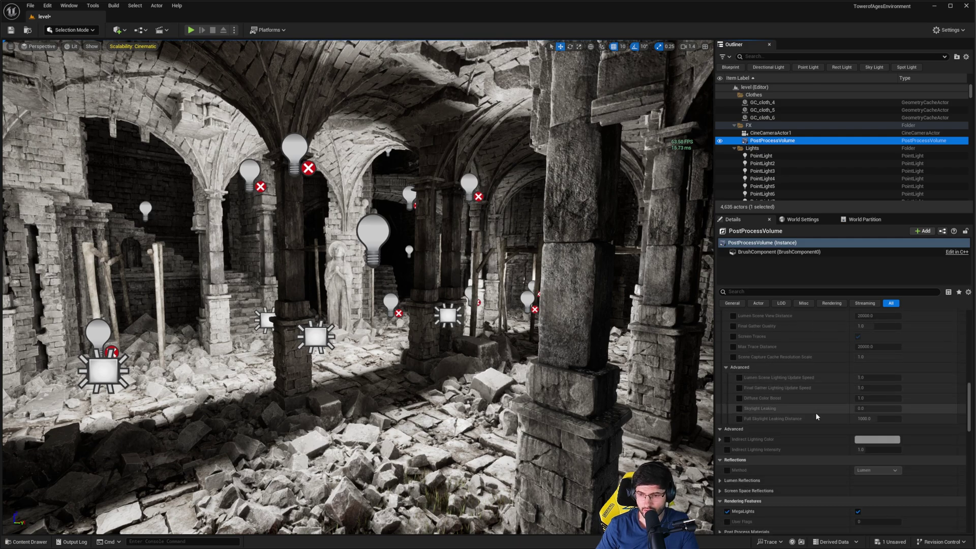
scroll(796, 407, up, 2)
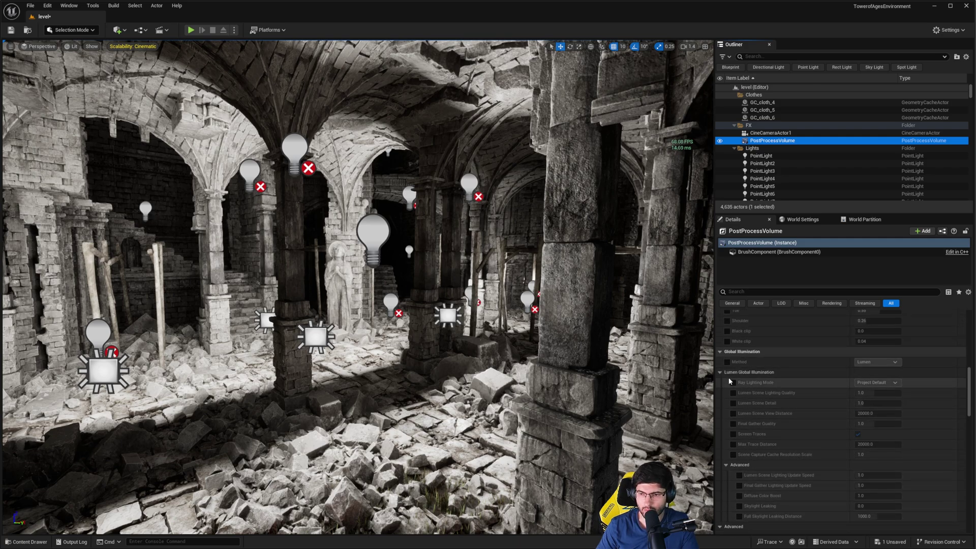
click(733, 382)
click(733, 392)
click(733, 403)
click(732, 412)
click(732, 423)
click(733, 433)
click(733, 444)
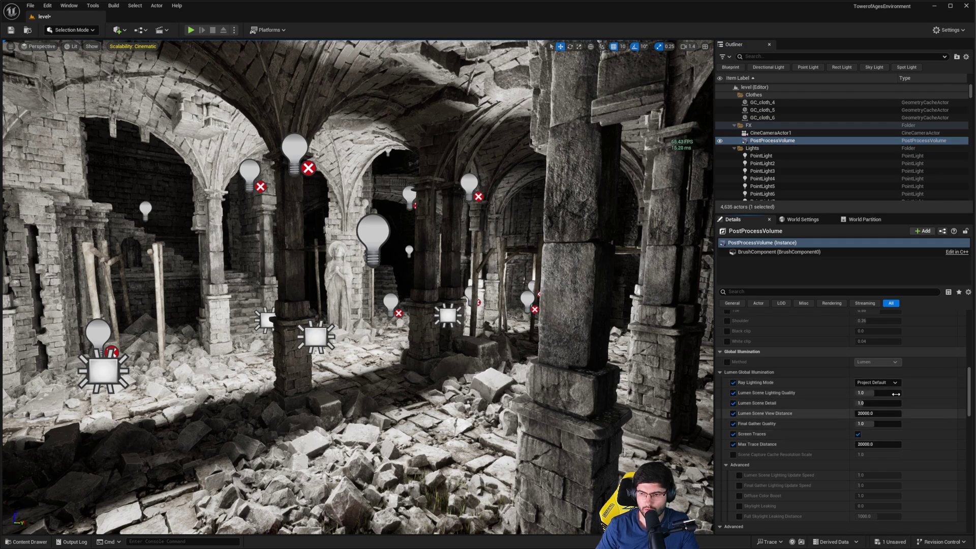
- Set Lumen Scene Lighting Quality to 2, Scene Detail to 4, View and Max Trace Distance to 2097152, Final Gather Quality to 2; enable Scene Capture Cache Resolution Scale
mouse_move(873, 393)
mouse_down()
mouse_move(902, 393)
mouse_move(867, 414)
mouse_move(902, 414)
mouse_up()
click(870, 424)
text(2)
key(Return)
drag(870, 443, 902, 444)
click(734, 455)
- Enable the advanced Lumen overrides for both update speeds, Diffuse Color Boost, Skylight Leaking and Full Skylight Leaking Distance
scroll(740, 432, down, 3)
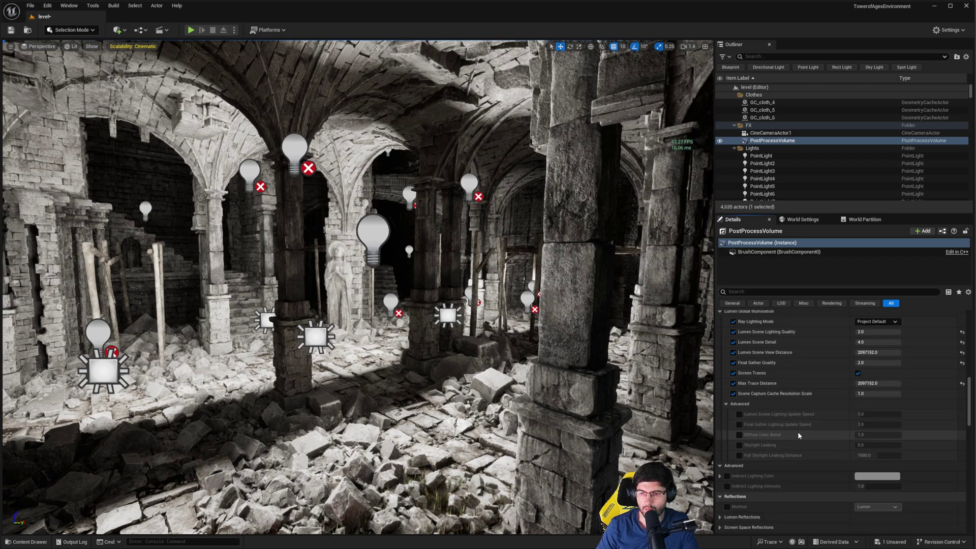
click(739, 402)
click(739, 412)
click(739, 422)
click(739, 433)
click(739, 443)
- Set both Lumen update speeds to 4, Skylight Leaking to 0.02 and Full Skylight Leaking Distance to 2000
drag(880, 403, 902, 404)
click(862, 412)
text(4)
key(Return)
click(869, 422)
drag(868, 432, 901, 443)
key(Return)
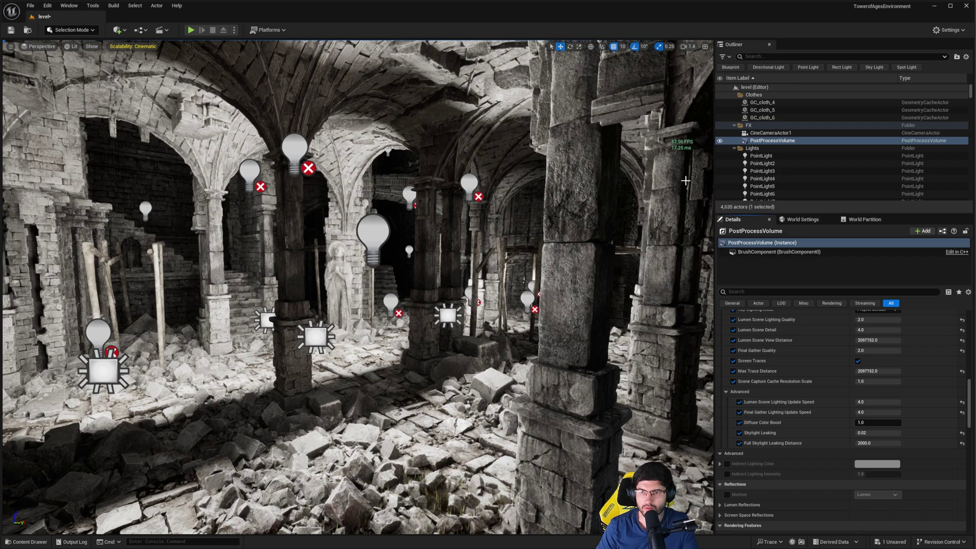
- Toggle MegaLights off and back on in the PostProcessVolume to compare the colonnade's lighting and frame rate
right_drag(682, 169, 667, 155)
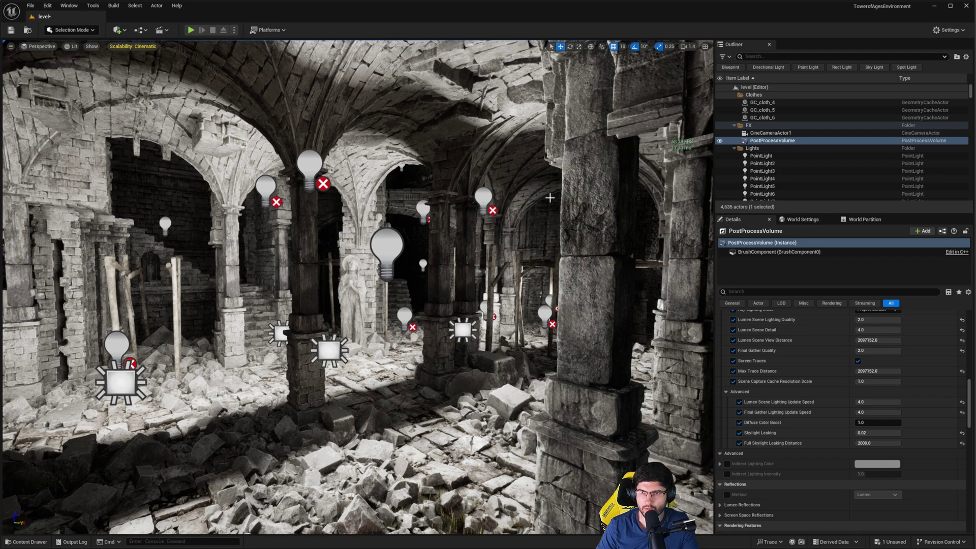
right_drag(546, 198, 647, 157)
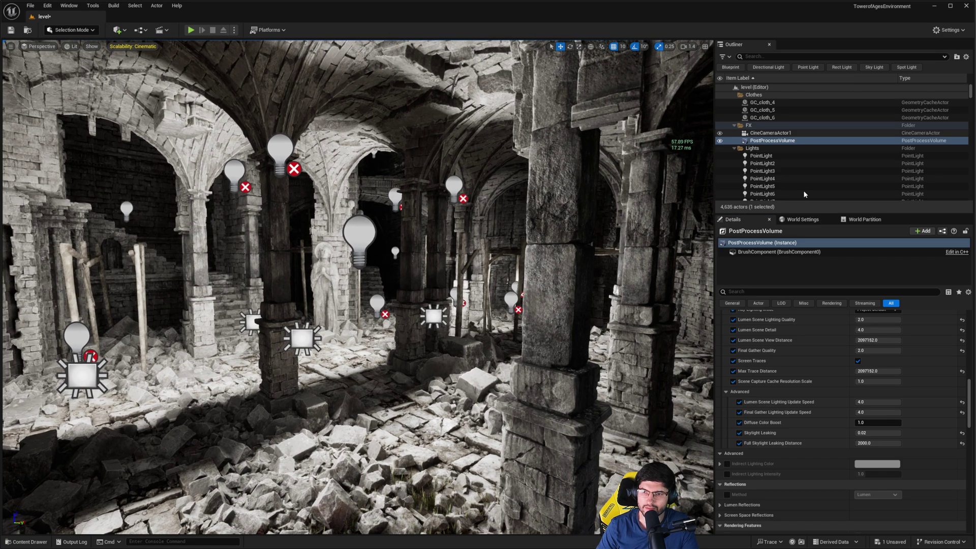
scroll(793, 386, down, 5)
click(858, 414)
click(857, 415)
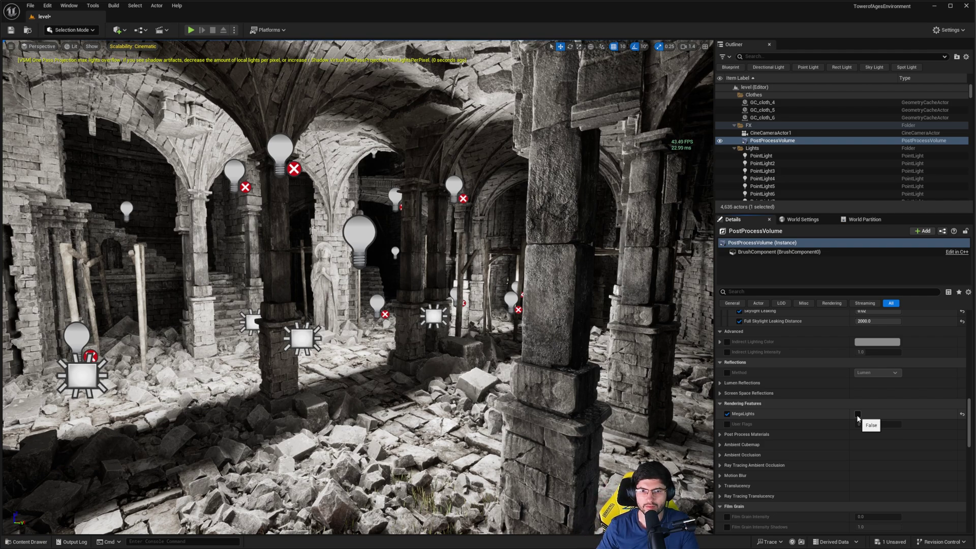
click(858, 415)
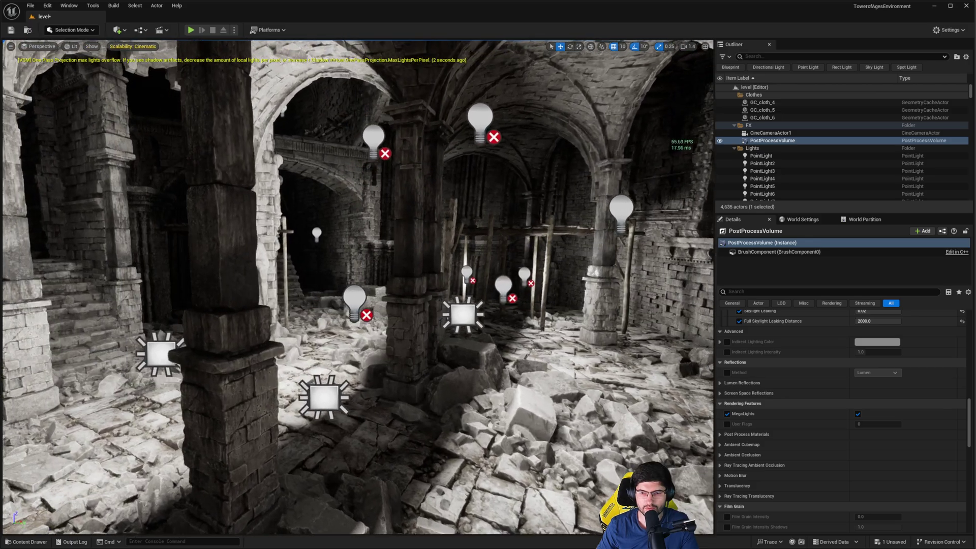
- Compare MegaLights off and on again from deeper in the hall, looking towards the wooden scaffolding
mouse_move(539, 317)
right_down()
mouse_move(551, 318)
mouse_move(545, 326)
right_up()
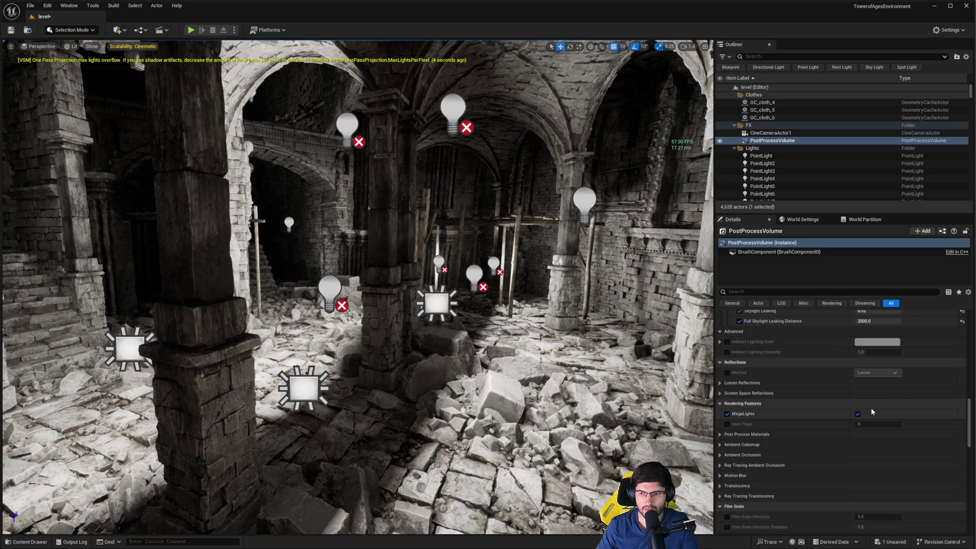
click(859, 414)
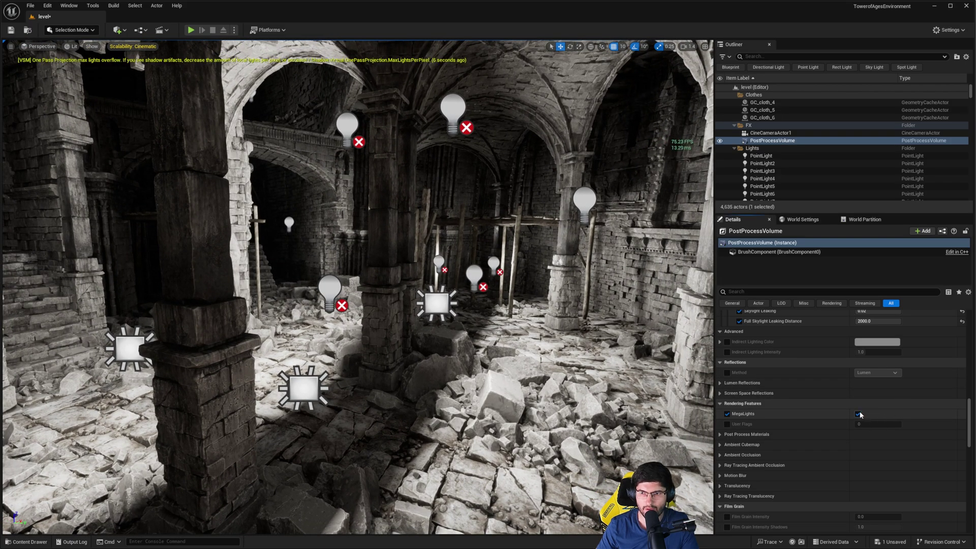
key(w)
right_drag(539, 315, 592, 254)
scroll(605, 300, down, 2)
click(858, 414)
click(859, 414)
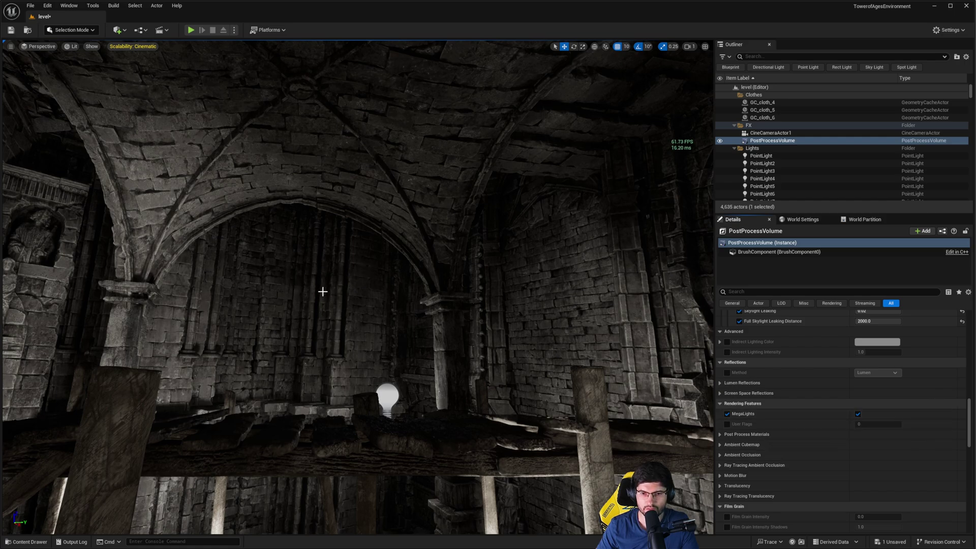
- Turn MegaLights off, examine the lighting and frame rate around the wooden scaffolding, and turn MegaLights back on
right_drag(373, 314, 351, 306)
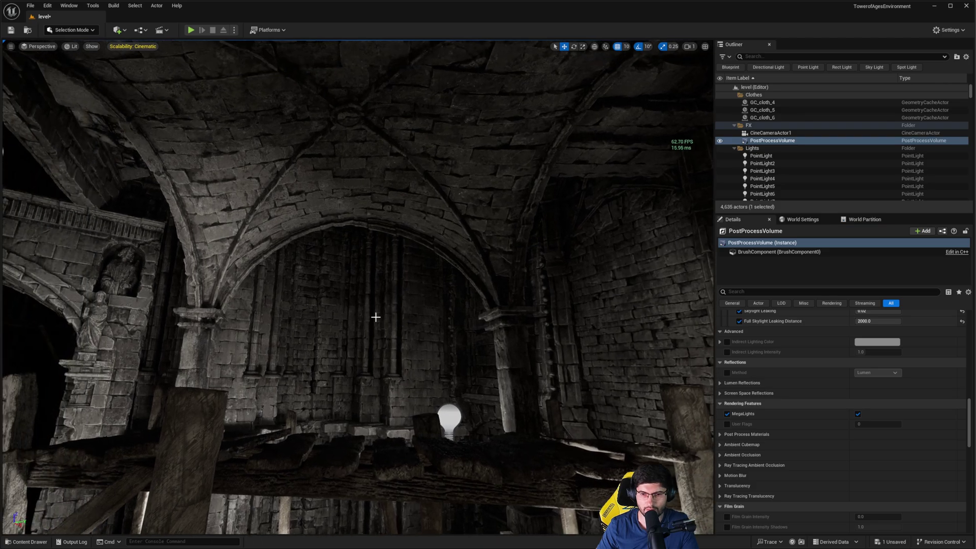
click(857, 416)
key(s)
right_drag(508, 356, 487, 442)
right_drag(385, 345, 382, 340)
key(w)
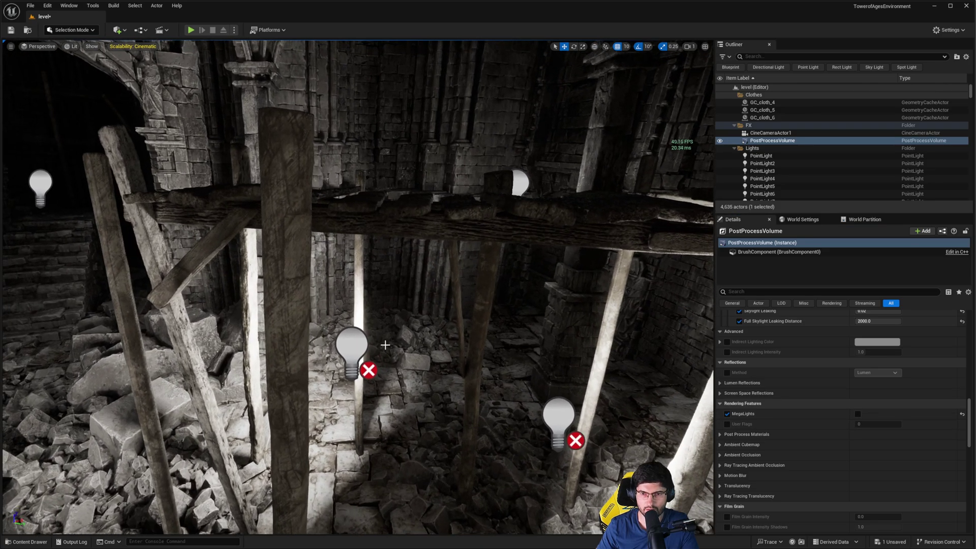
key(e)
right_drag(382, 205, 376, 211)
key(q)
click(858, 413)
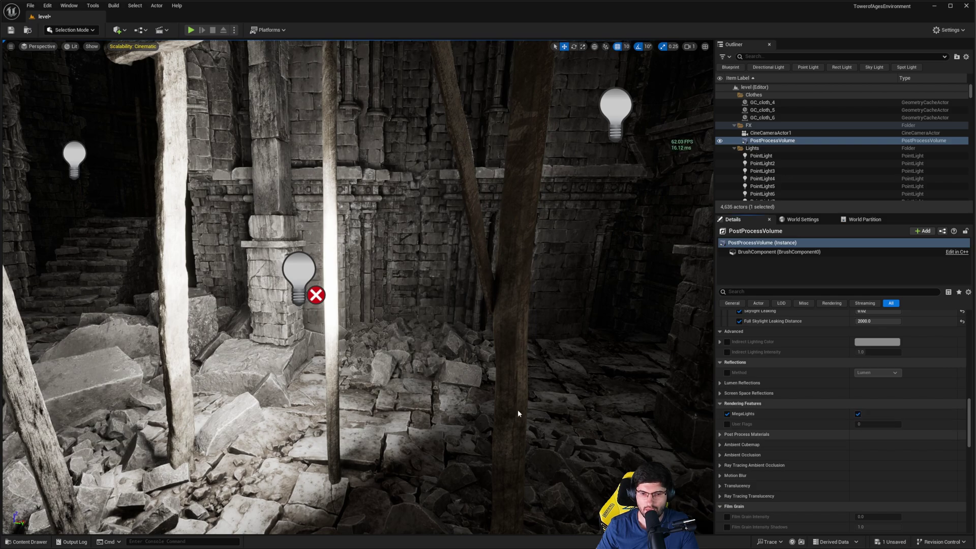
- Select the Rect Light beneath the wooden platform and shift it slightly to test its moving shadows
key(s)
right_drag(471, 401, 472, 422)
key(e)
right_drag(345, 274, 291, 315)
click(291, 315)
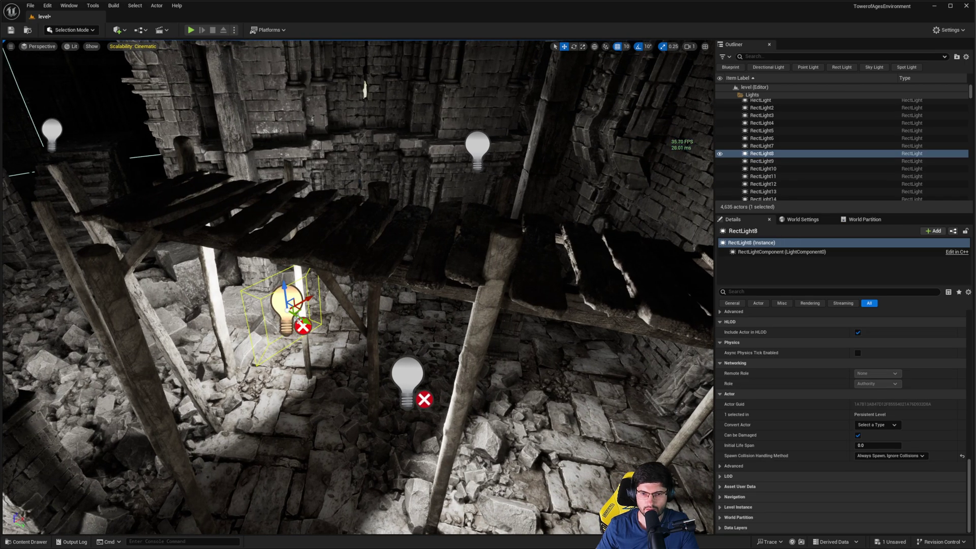
drag(291, 315, 299, 383)
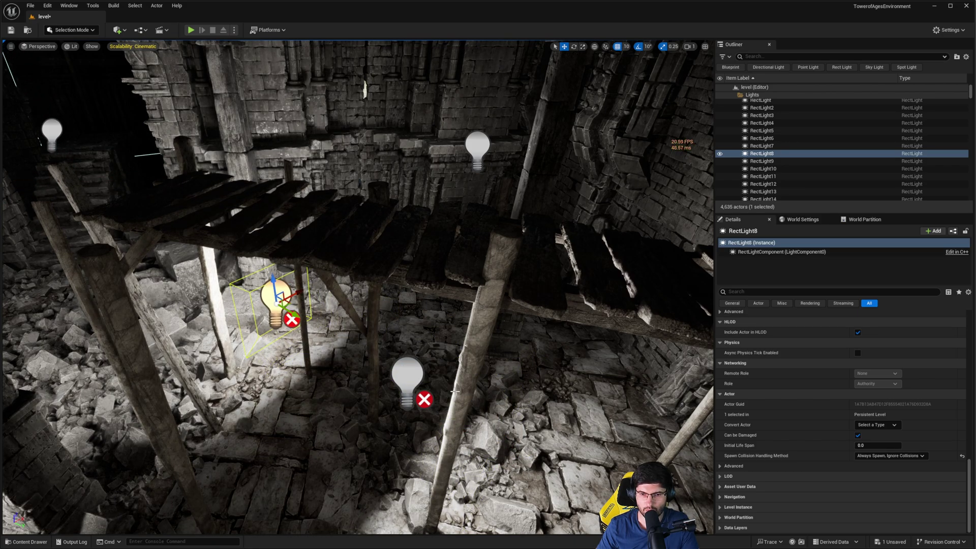
- Select the PostProcessVolume, toggle its MegaLights setting, and inspect the shadows under the wooden platform up close
right_drag(453, 391, 432, 382)
scroll(861, 352, up, 2)
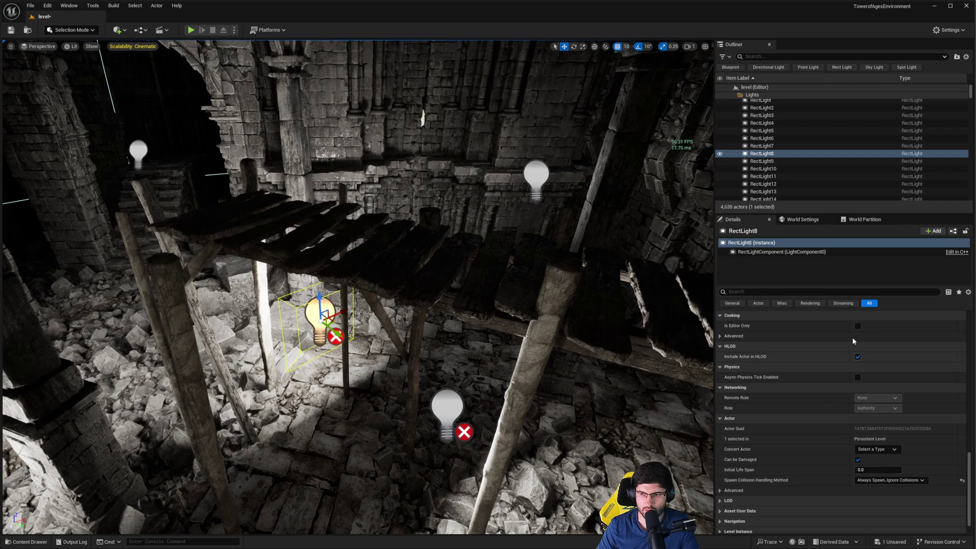
scroll(785, 143, up, 10)
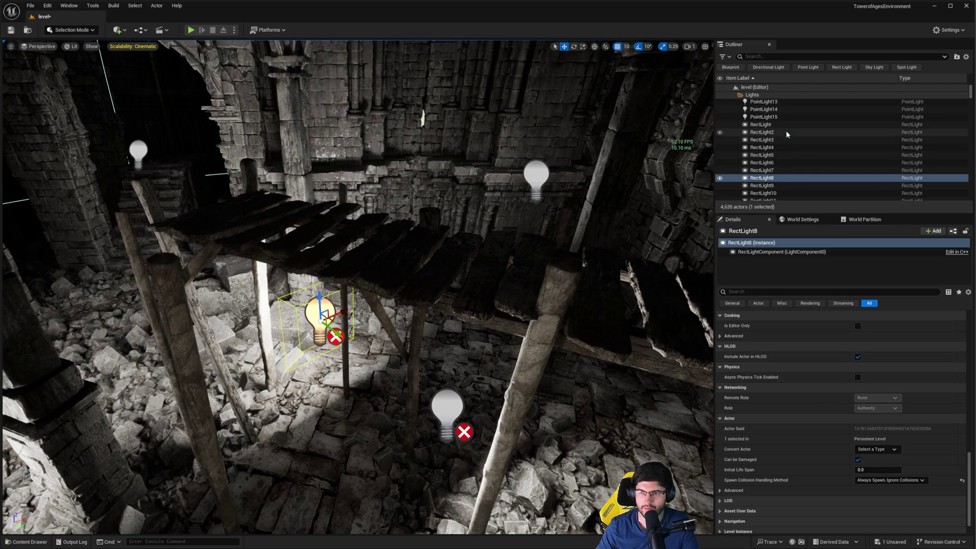
click(769, 167)
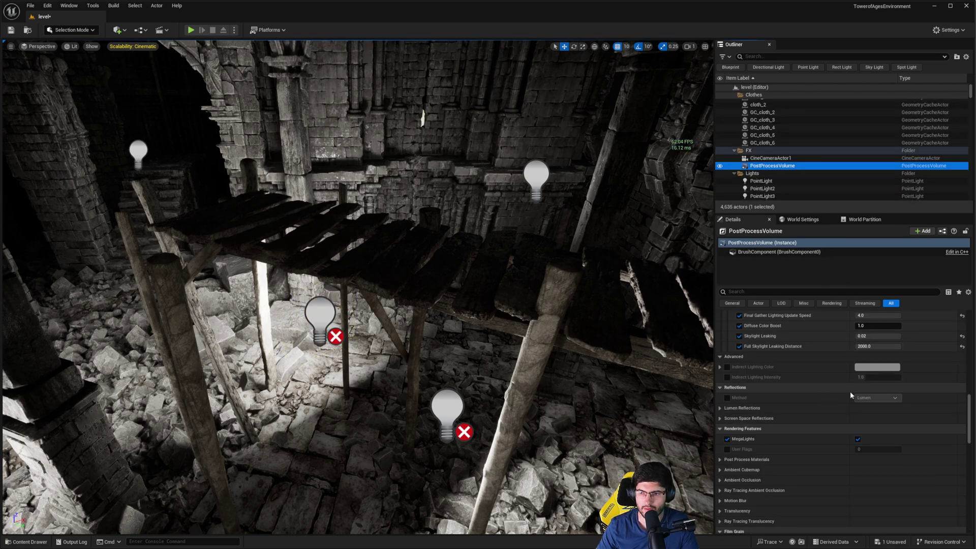
click(858, 439)
right_drag(204, 376, 338, 394)
right_drag(214, 351, 211, 348)
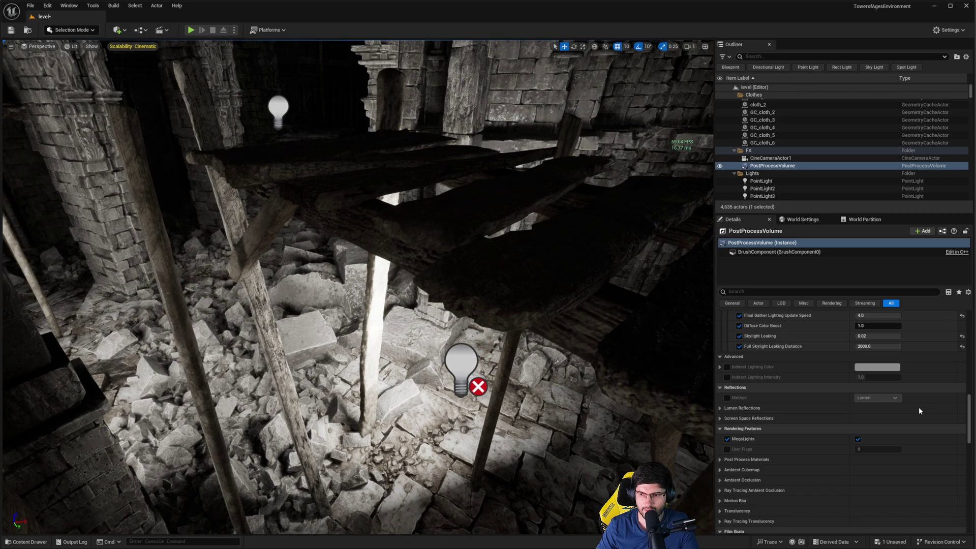
- Switch MegaLights off and on repeatedly to compare shadows and frame rate around the wooden platform, leaving it on
click(859, 439)
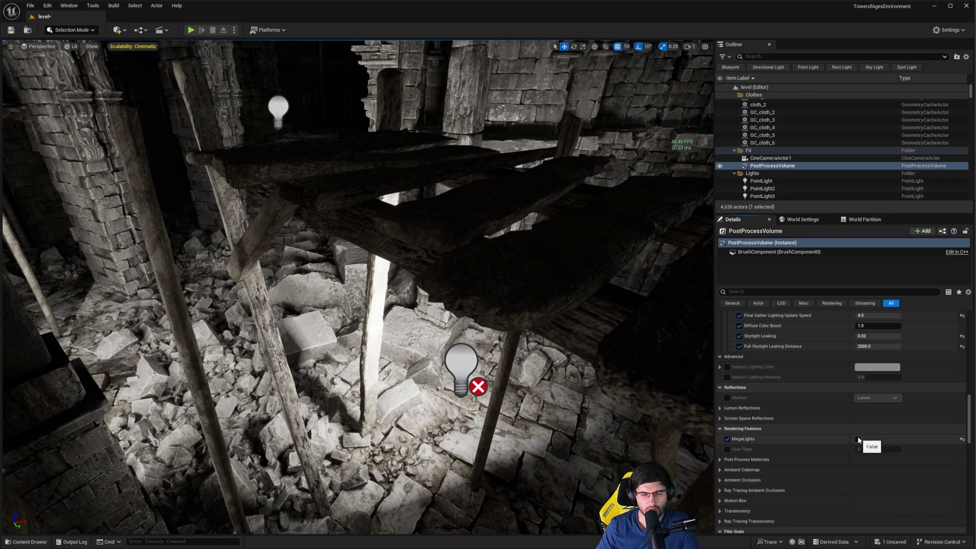
click(858, 439)
click(859, 439)
click(859, 439)
click(859, 439)
click(859, 439)
click(858, 439)
click(858, 440)
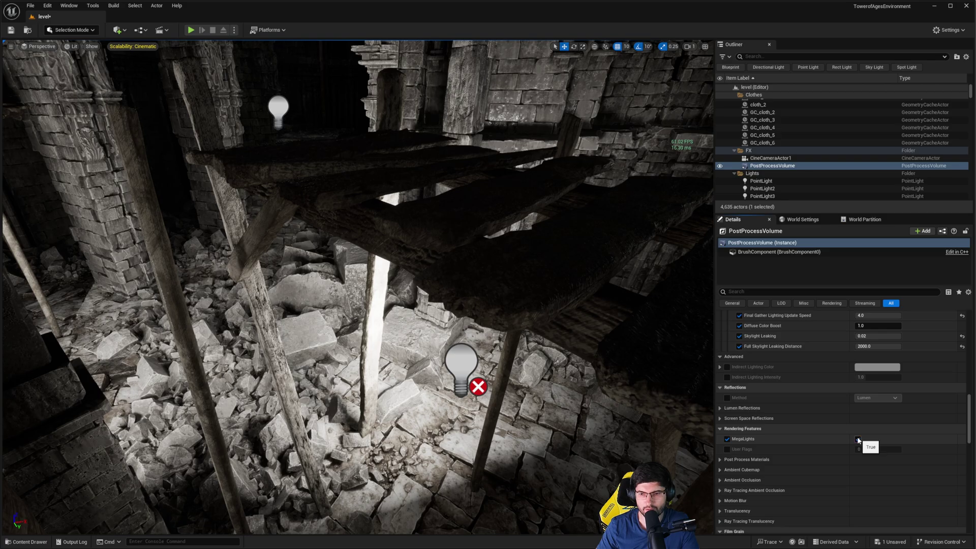
- Select all the Point Lights and Rect Lights together, from PointLight through RectLight18
right_drag(546, 389, 508, 341)
right_drag(334, 307, 453, 251)
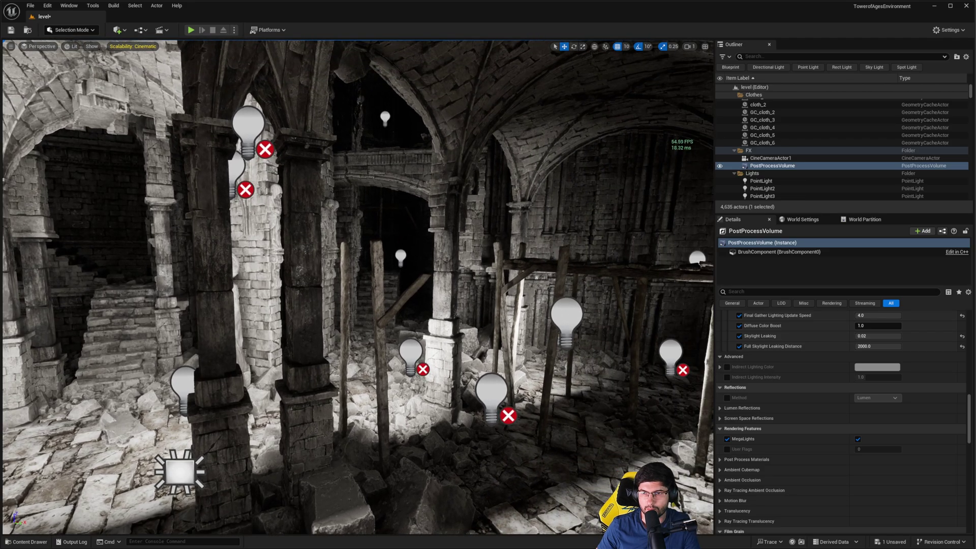
right_drag(482, 301, 482, 300)
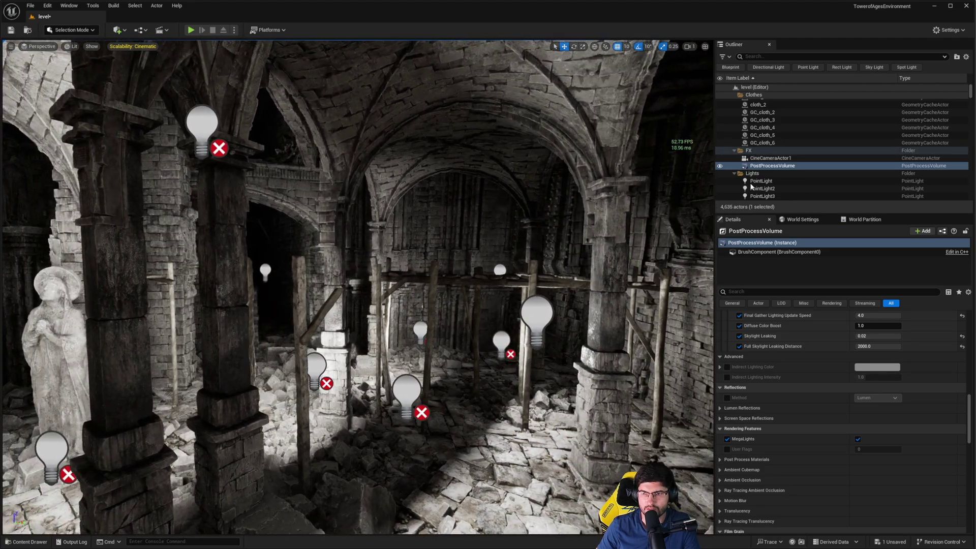
click(501, 341)
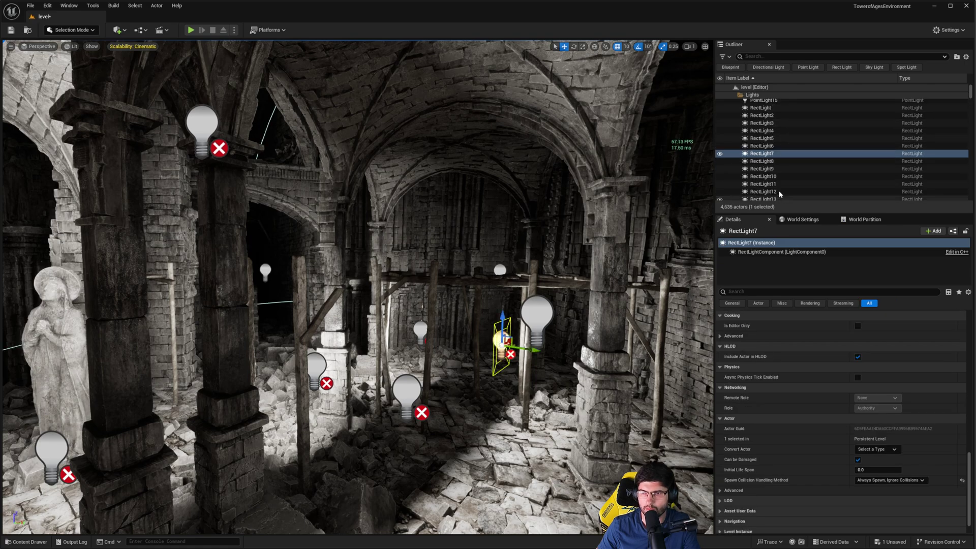
scroll(782, 149, up, 3)
scroll(777, 111, up, 5)
click(777, 116)
scroll(780, 122, down, 10)
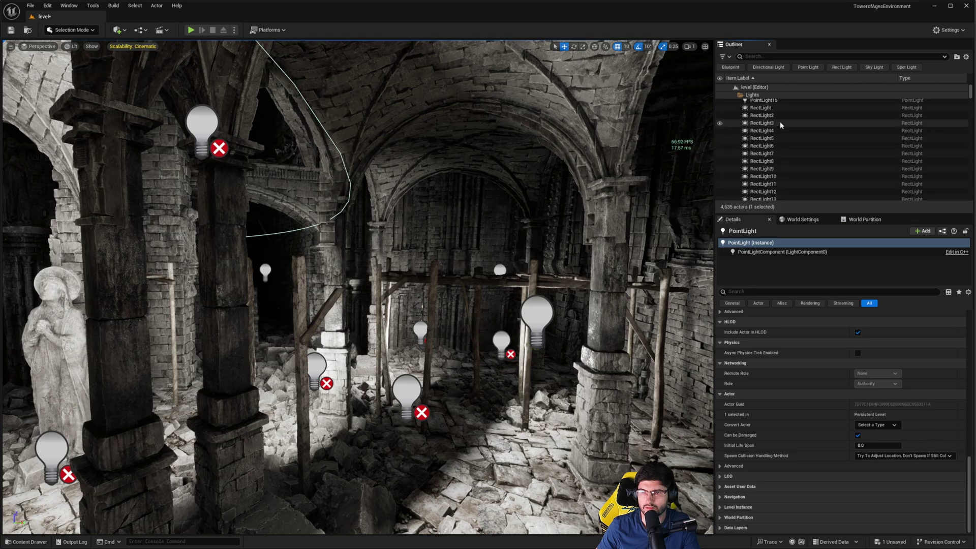
shift+click(774, 152)
- Duplicate the selected lights twice, offsetting the copies horizontally through the colonnade
right_drag(559, 235, 467, 237)
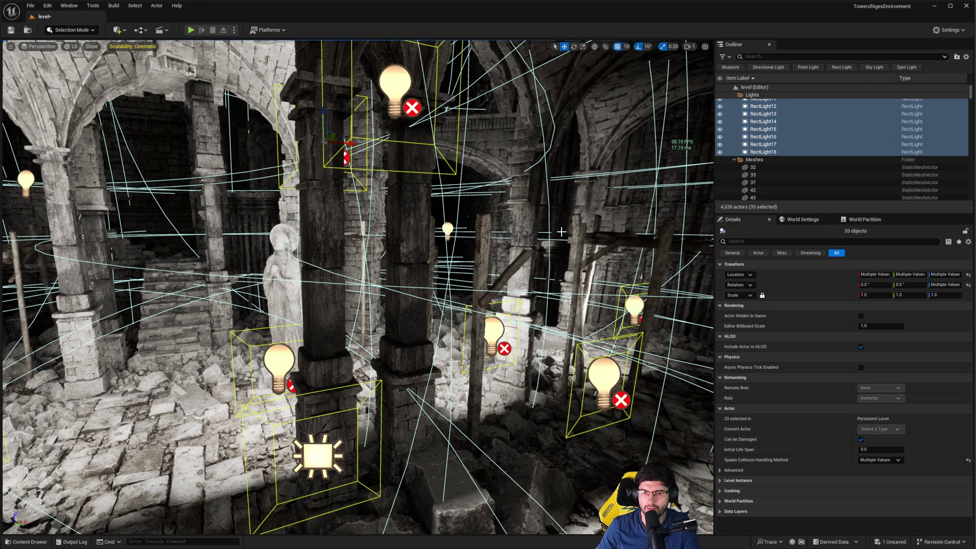
right_drag(311, 222, 308, 196)
key(s)
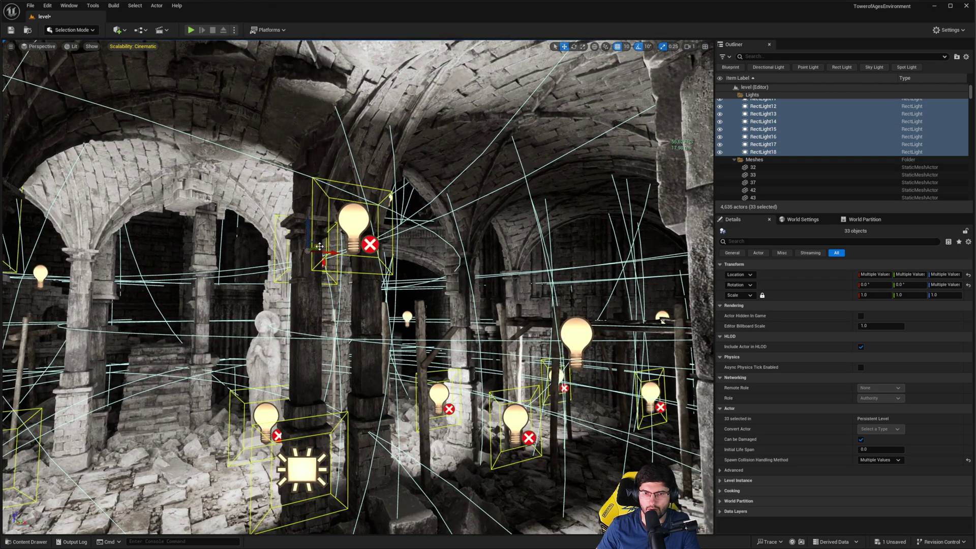
alt+drag(325, 251, 410, 252)
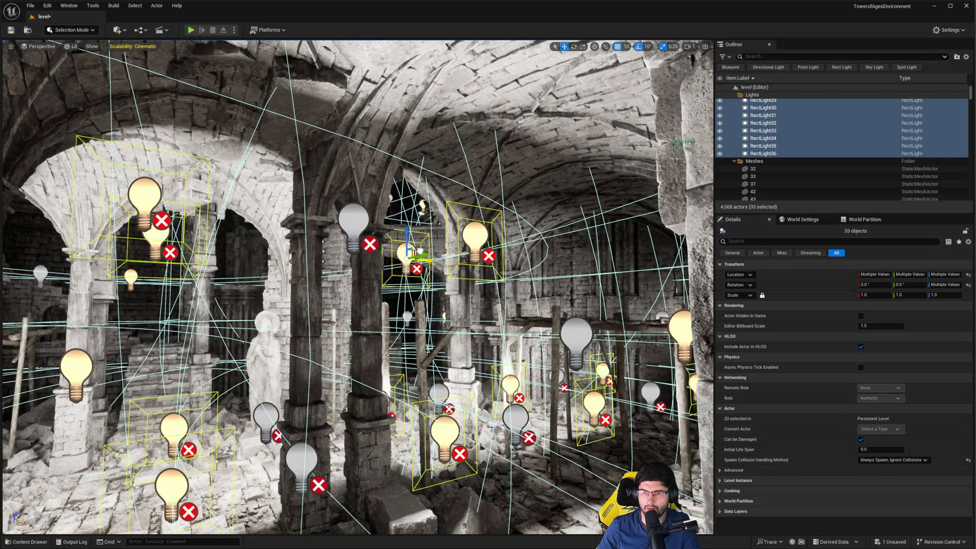
right_drag(514, 194, 558, 216)
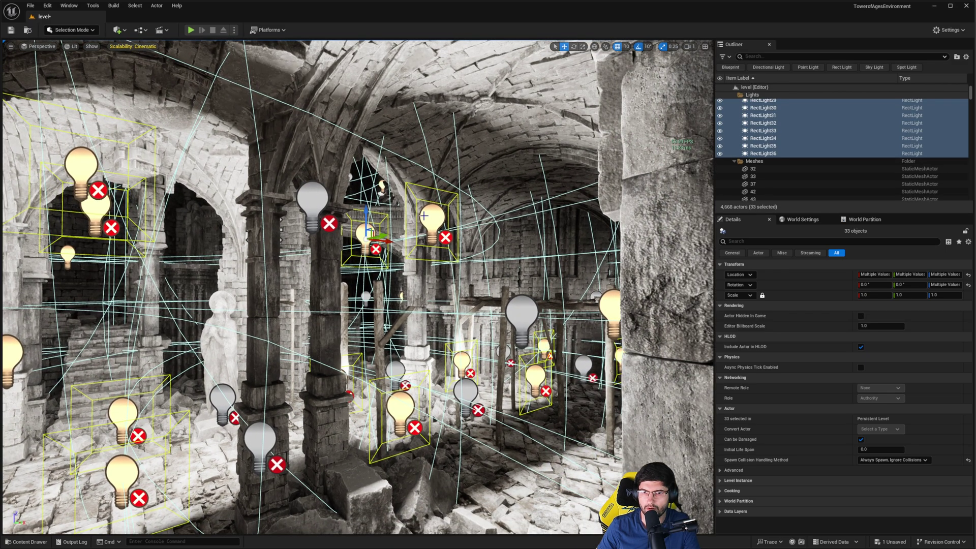
alt+drag(383, 236, 323, 232)
right_drag(484, 197, 447, 198)
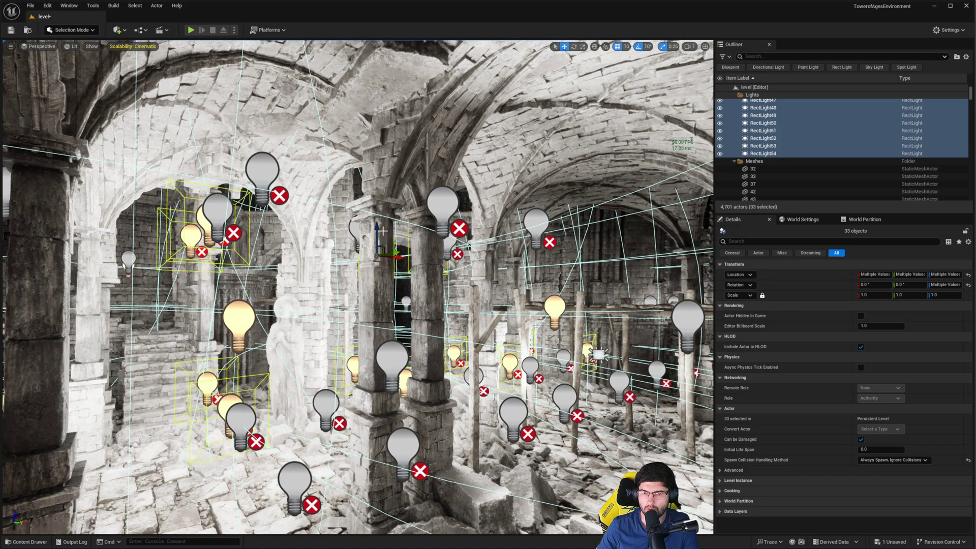
- Duplicate the lights again up towards the vaults, make another offset copy, and lower that last set
alt+drag(377, 229, 359, 133)
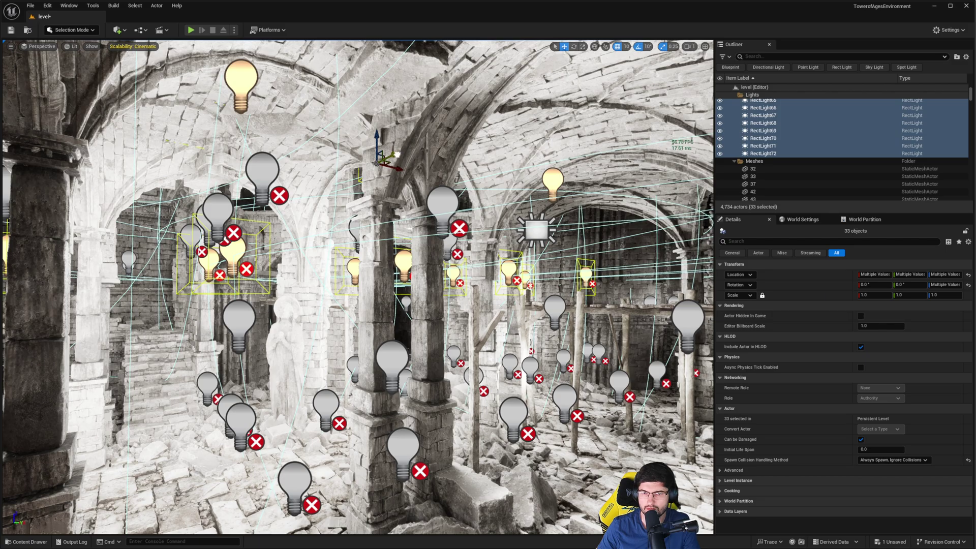
alt+drag(397, 155, 480, 117)
right_drag(481, 118, 501, 113)
right_drag(464, 216, 512, 211)
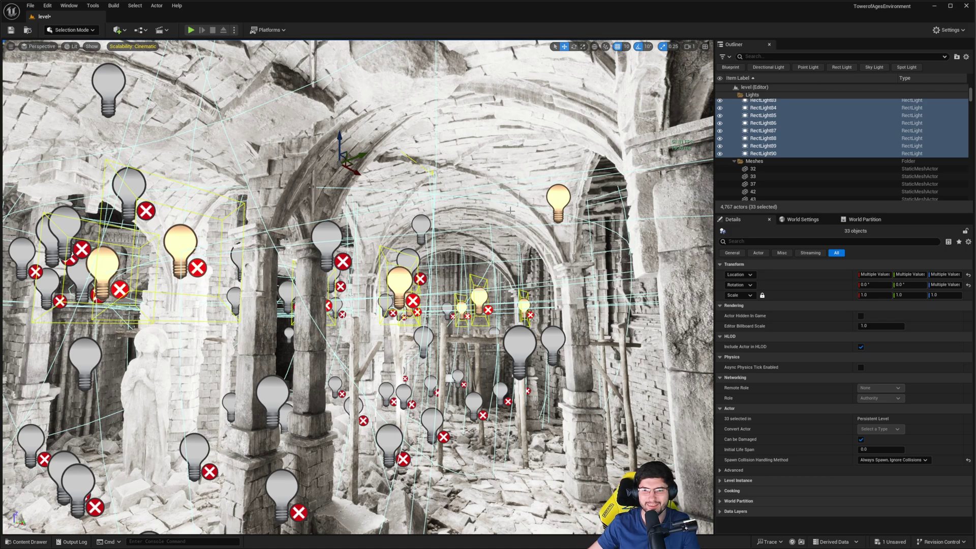
right_drag(312, 187, 340, 189)
right_drag(445, 162, 471, 145)
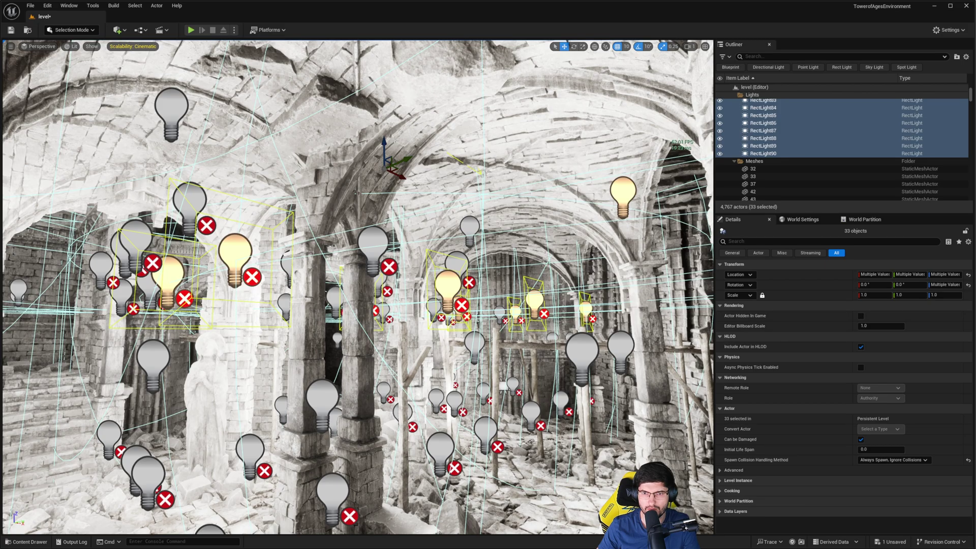
drag(384, 143, 385, 183)
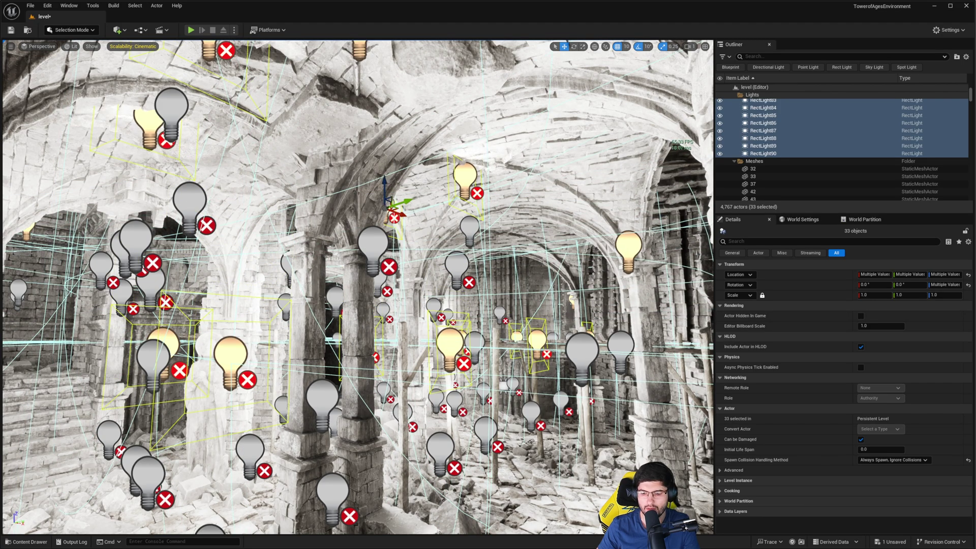
- Remove all the duplicated light sets and select the wall behind the scaffolding instead of the original lights
key(Delete)
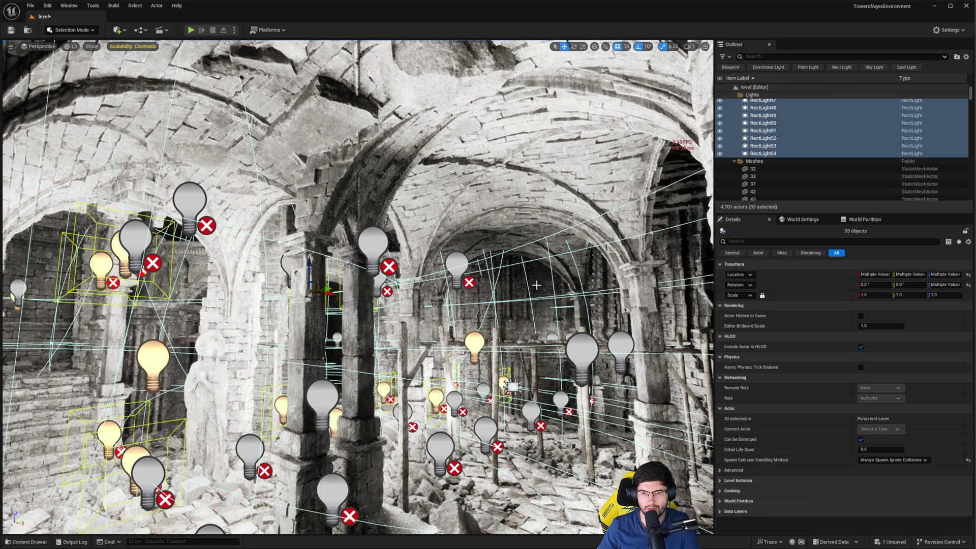
key(ctrl+z)
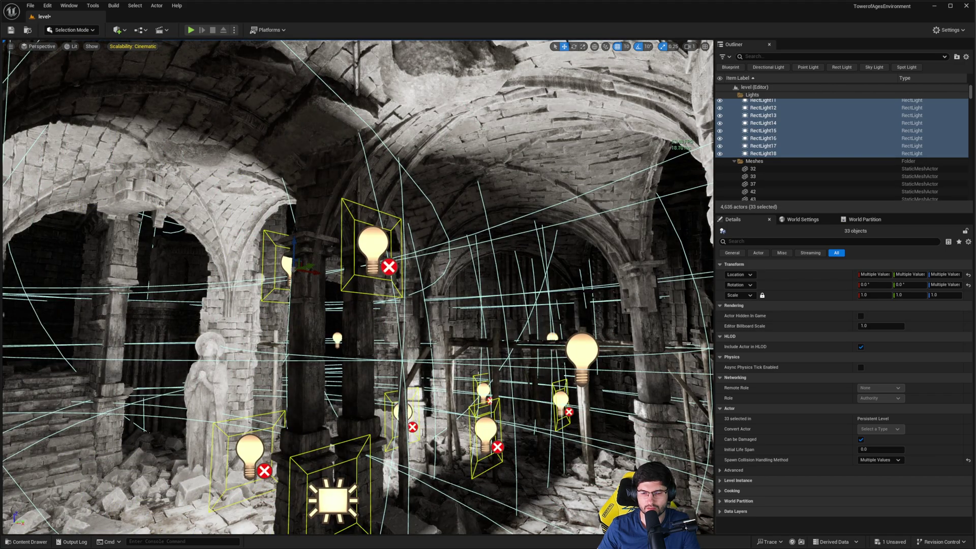
right_drag(536, 284, 531, 263)
click(535, 277)
click(535, 239)
right_drag(590, 193, 572, 231)
click(572, 231)
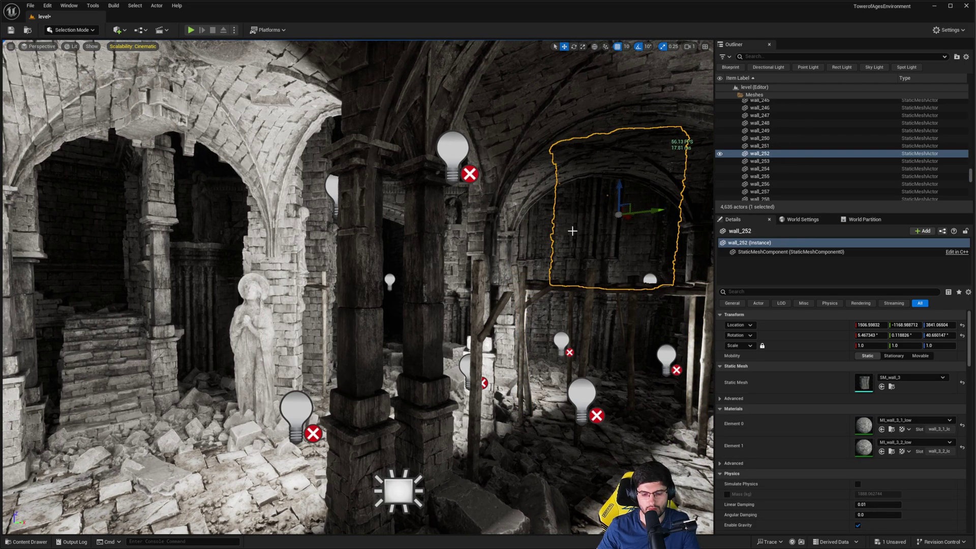
right_drag(562, 241, 546, 263)
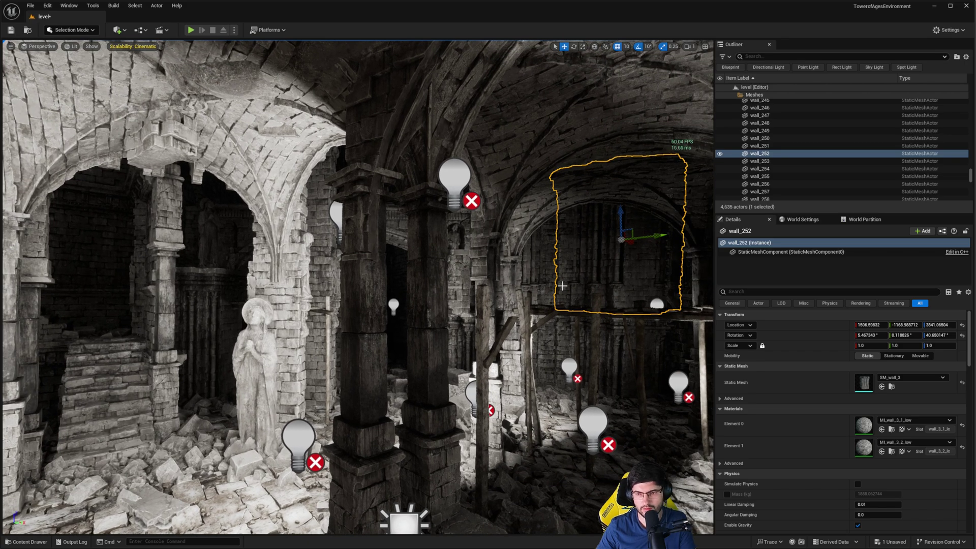
- Select all lights from PointLight through RectLight18 and duplicate the group four times, spreading the copies around and above the colonnade
click(454, 177)
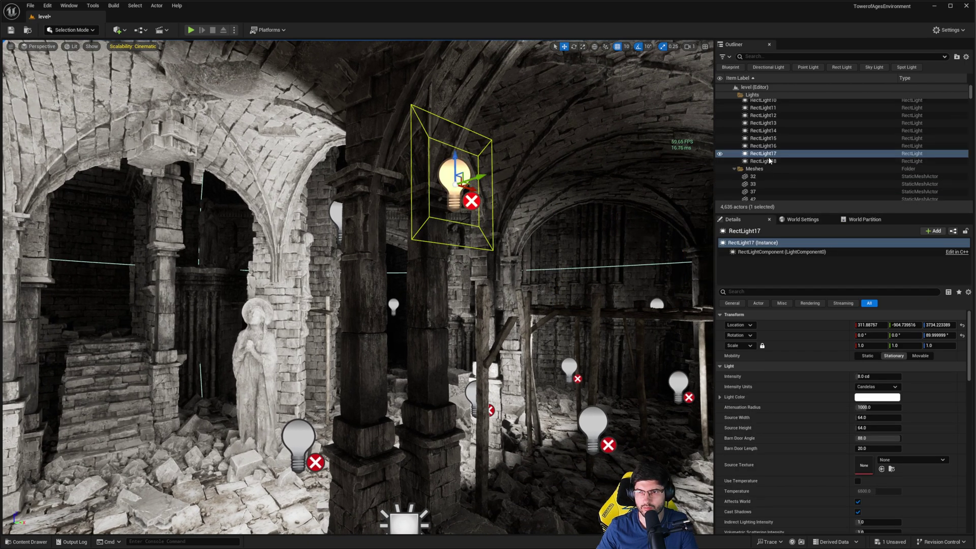
click(778, 160)
scroll(779, 157, up, 10)
scroll(772, 148, up, 1)
shift+click(774, 161)
key(f)
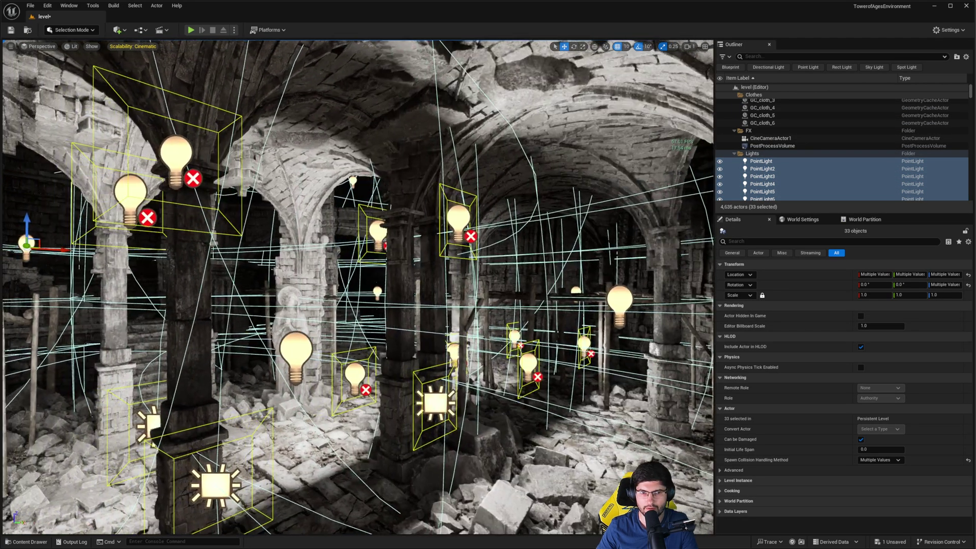
right_drag(134, 258, 81, 258)
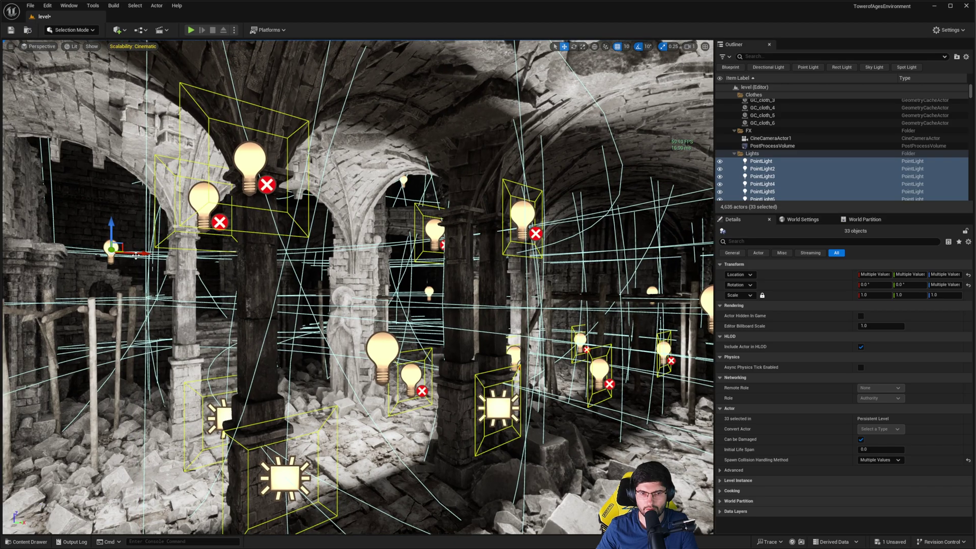
alt+drag(136, 255, 290, 87)
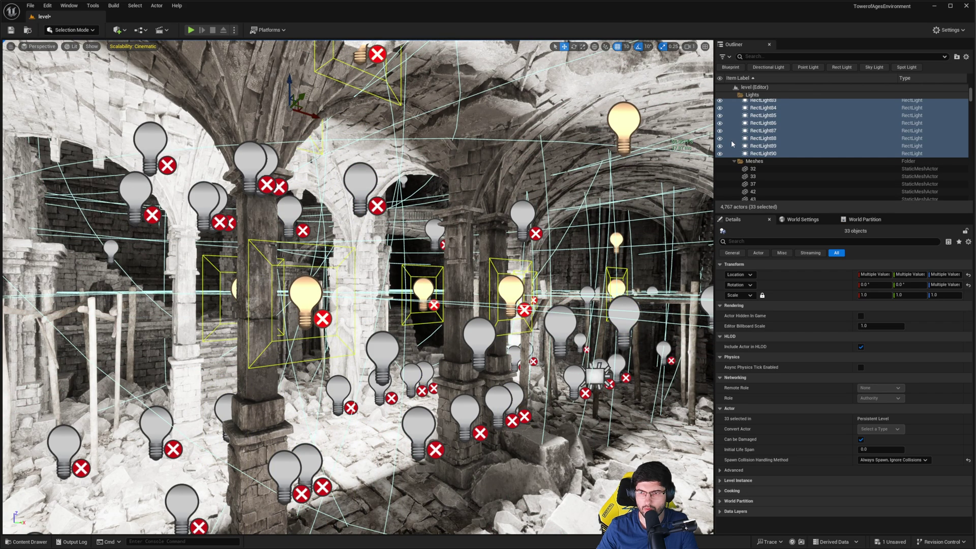
- Turn MegaLights off in the PostProcessVolume, examine the frame rate and shadows across the densely lit colonnade, and turn MegaLights back on
scroll(898, 123, up, 10)
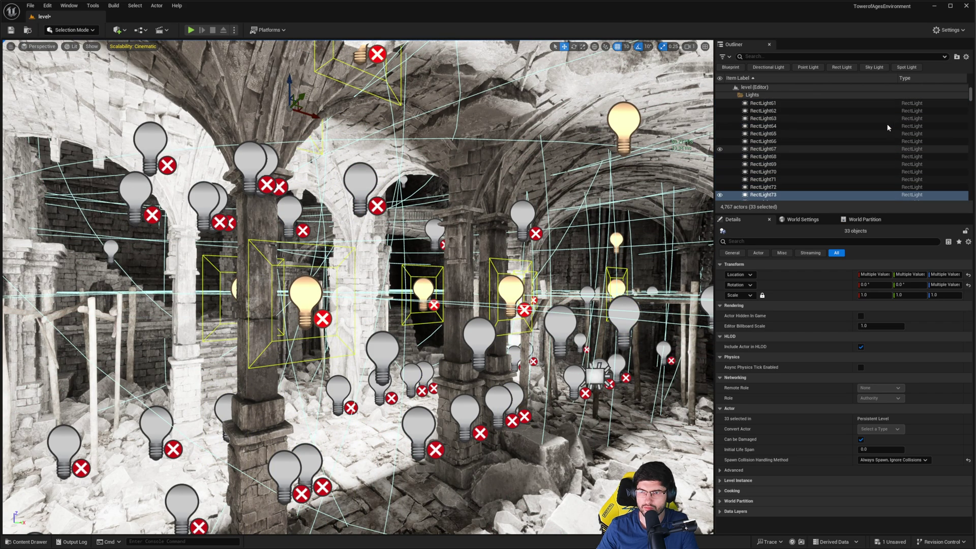
scroll(886, 123, up, 10)
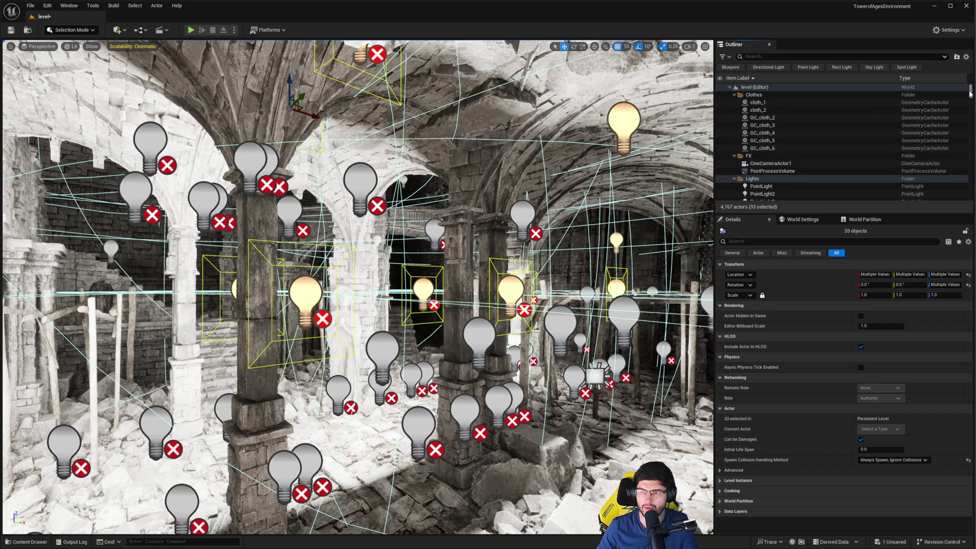
click(798, 171)
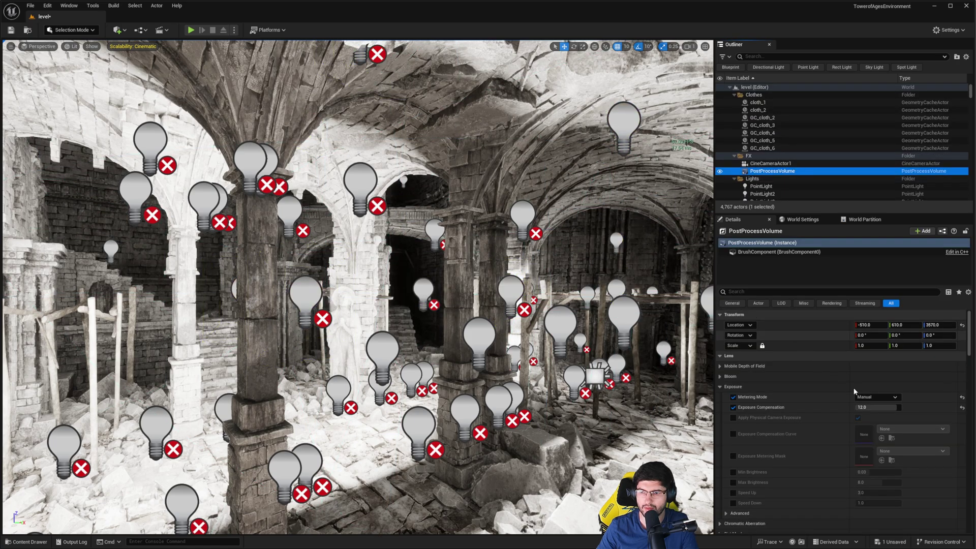
scroll(856, 401, down, 15)
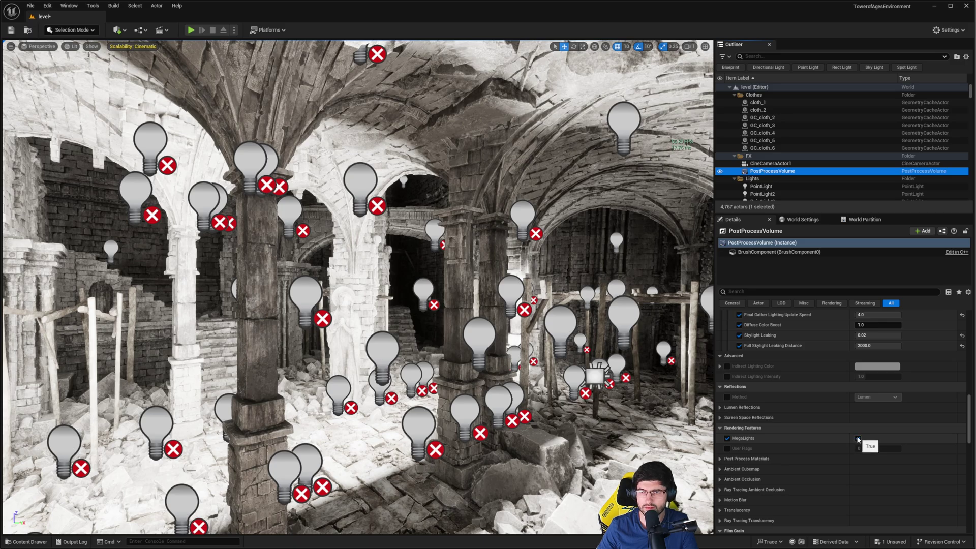
click(857, 439)
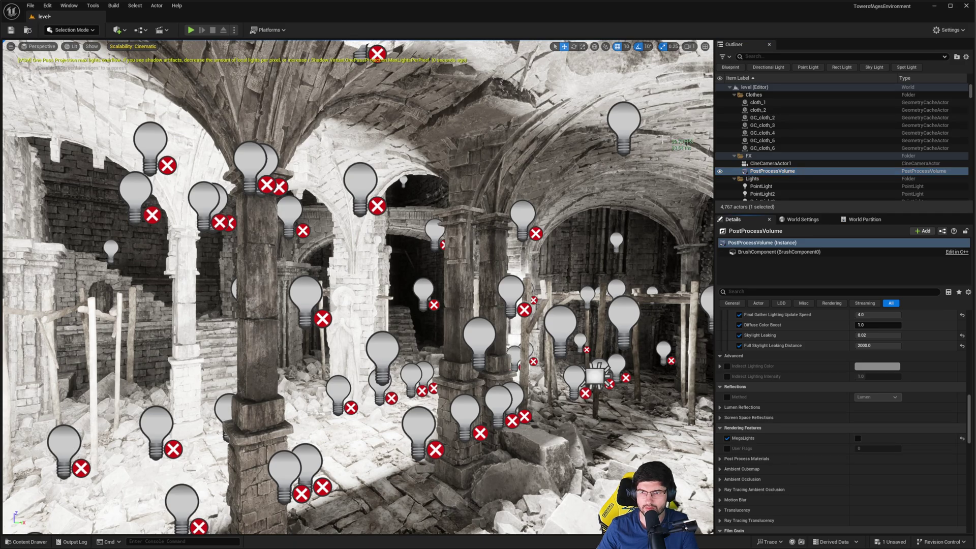
right_drag(543, 209, 667, 116)
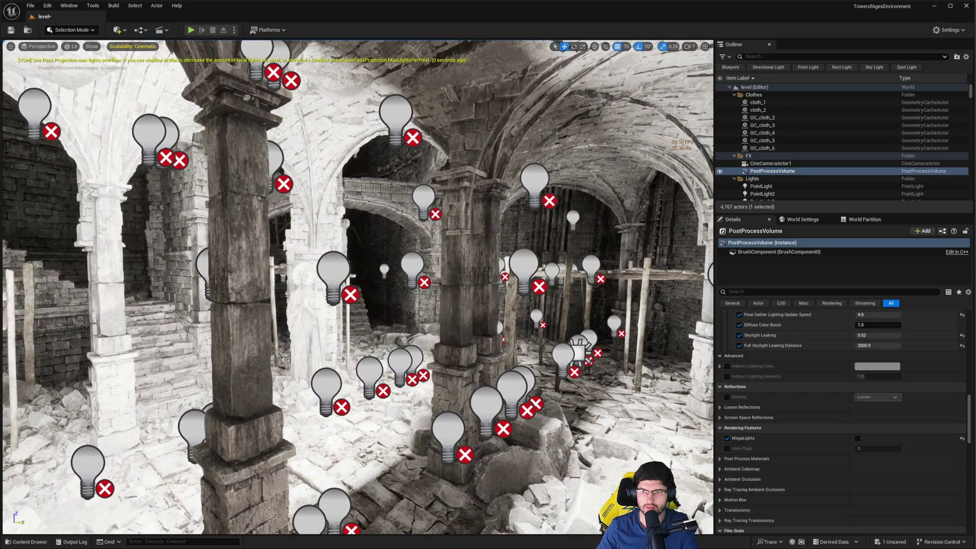
right_drag(602, 177, 585, 184)
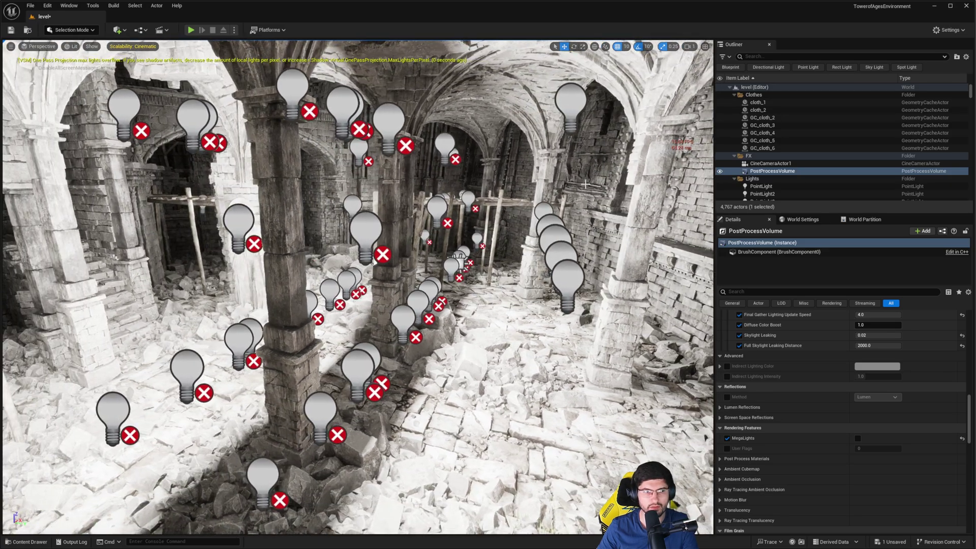
click(857, 438)
right_drag(429, 219, 429, 203)
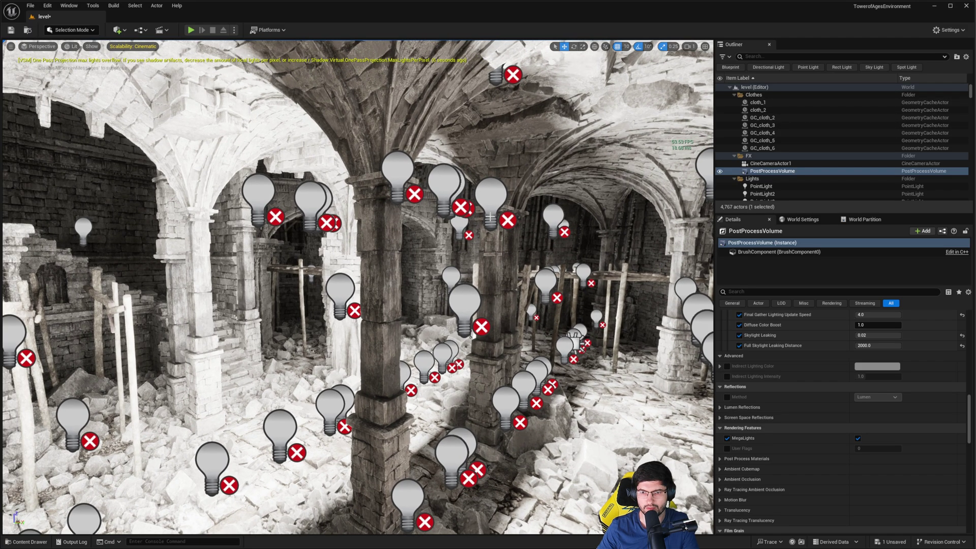
- Remove the duplicated light groups from the colonnade and select the column behind the statue together with a stair piece
click(501, 215)
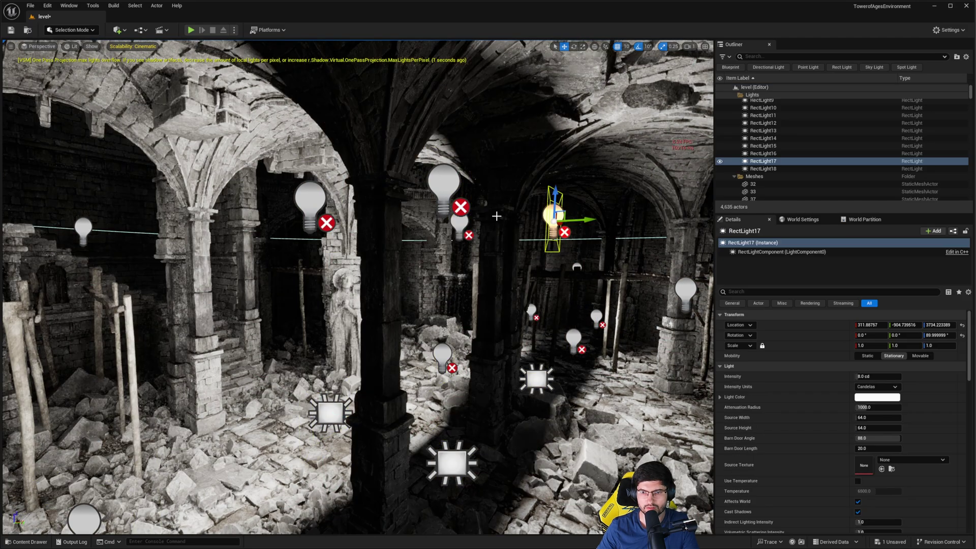
click(498, 216)
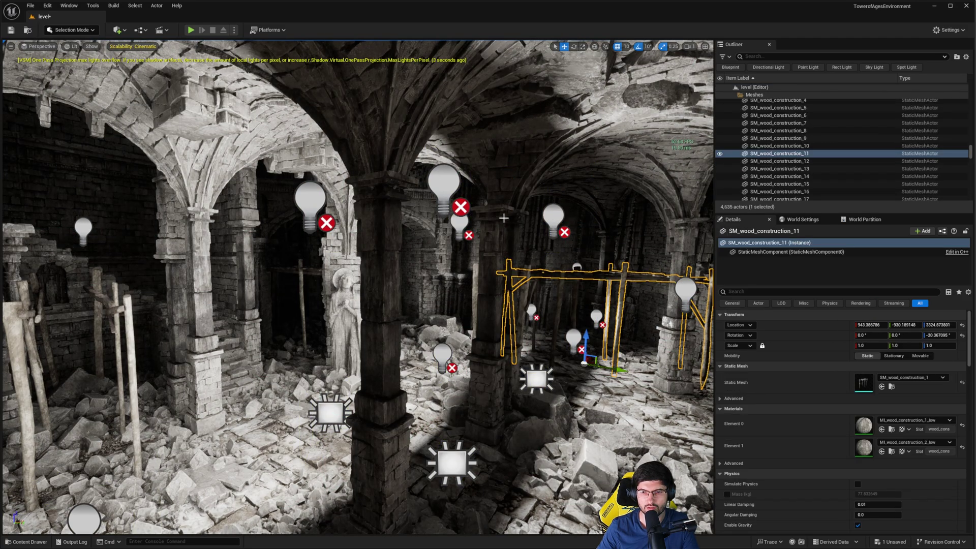
click(507, 220)
key(f)
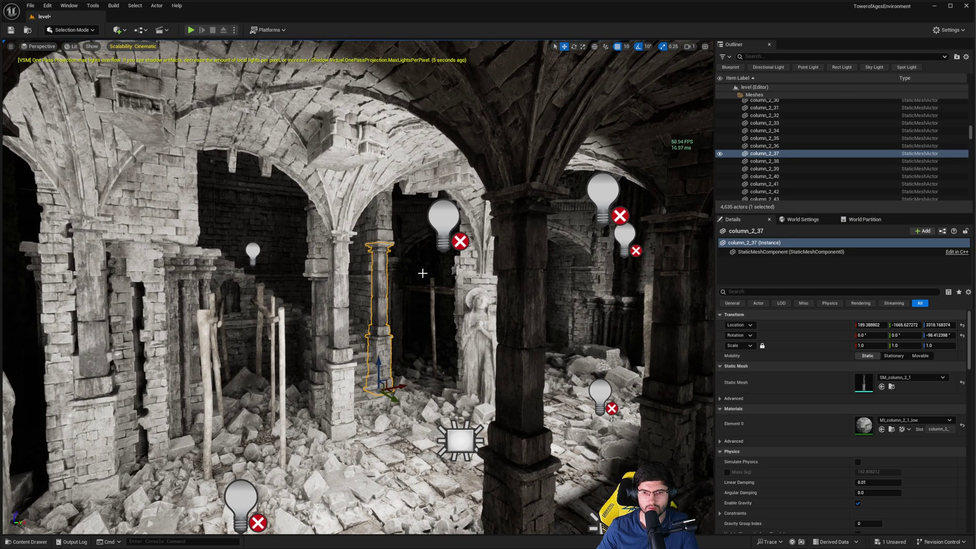
ctrl+click(422, 273)
key(f)
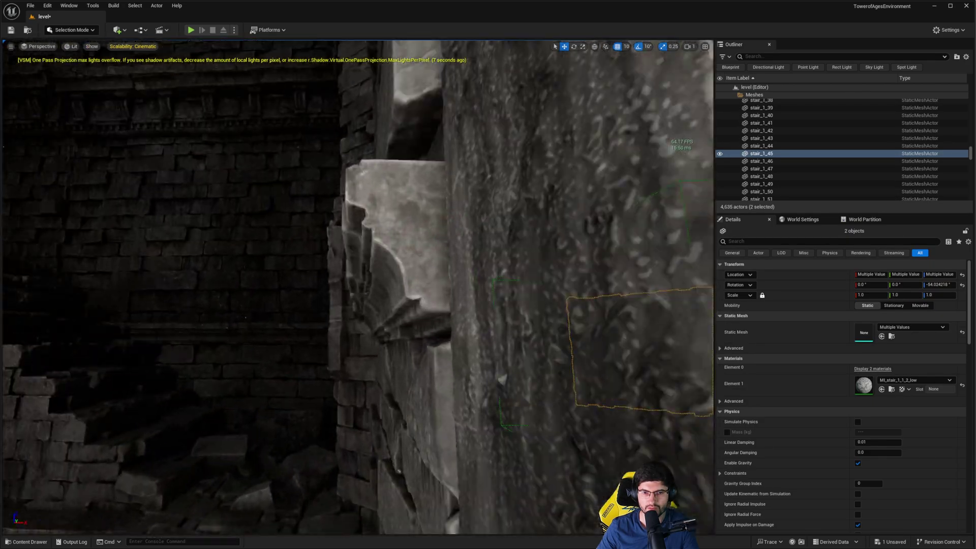
- Bring the large desert landscape screen beyond the balustrade into view and play the level in the editor from there
right_drag(421, 273, 168, 272)
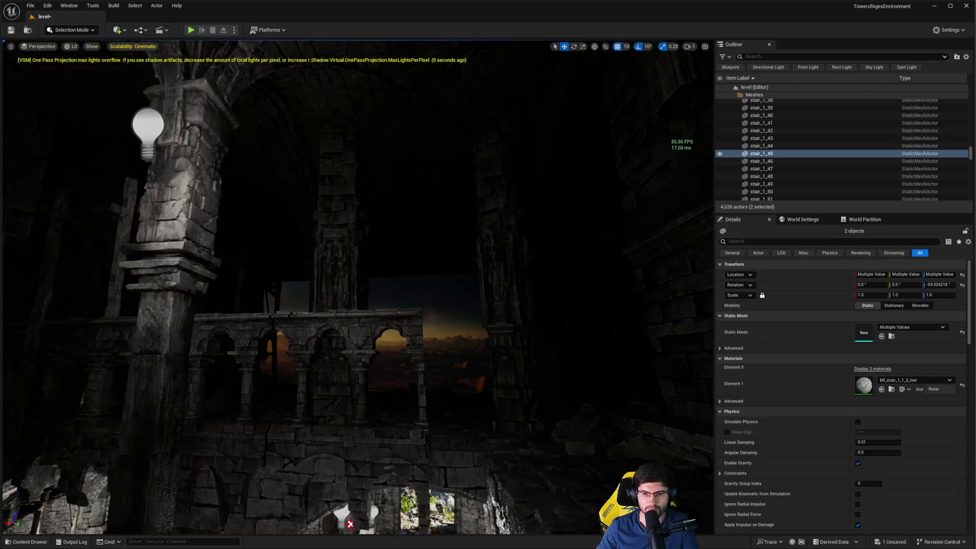
key(w)
scroll(238, 290, down, 1)
key(w)
key(s)
right_drag(363, 280, 409, 293)
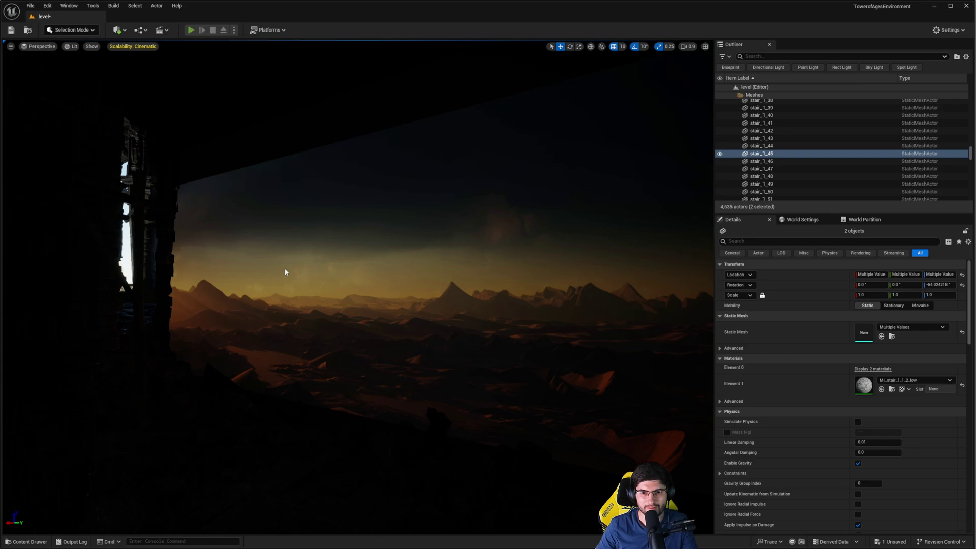
key(alt+p)
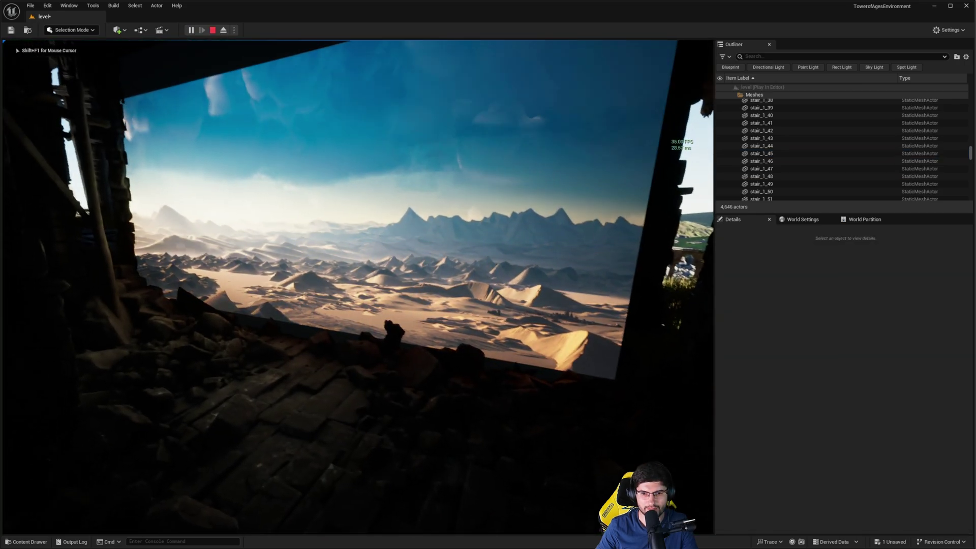